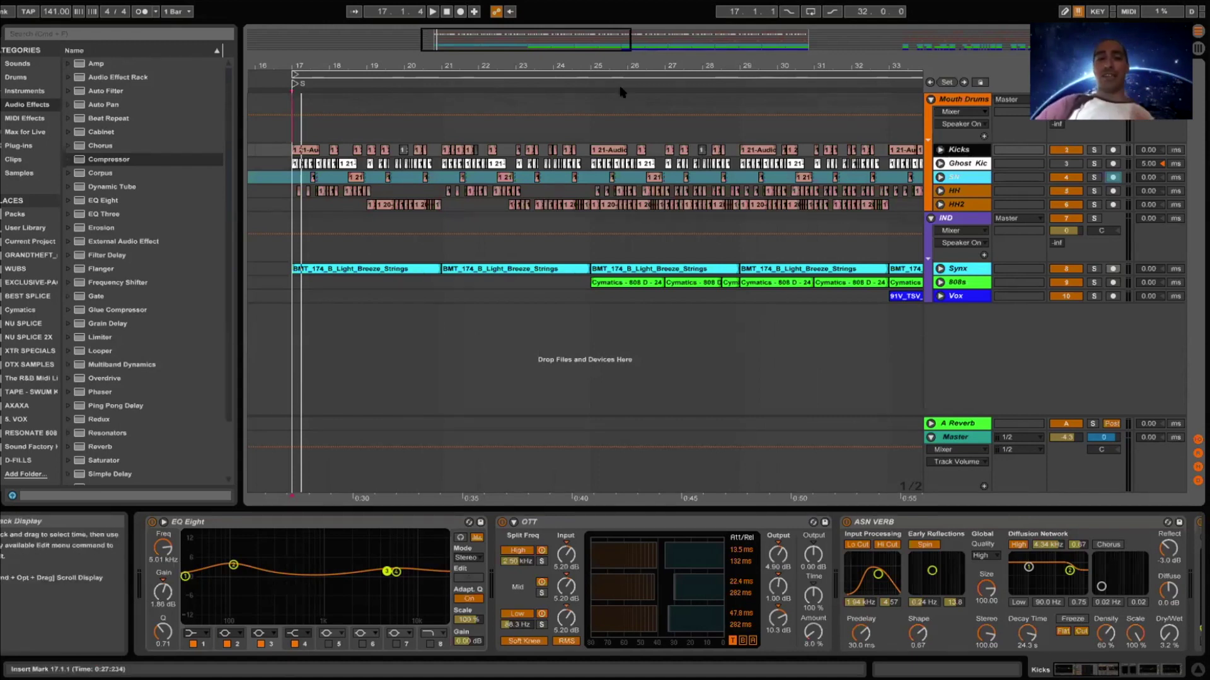
- Unfold the Kicks, Ghost Kicks, HH and HH2 tracks and play the drums from bar 17
left_click_drag(290, 63, 293, 119)
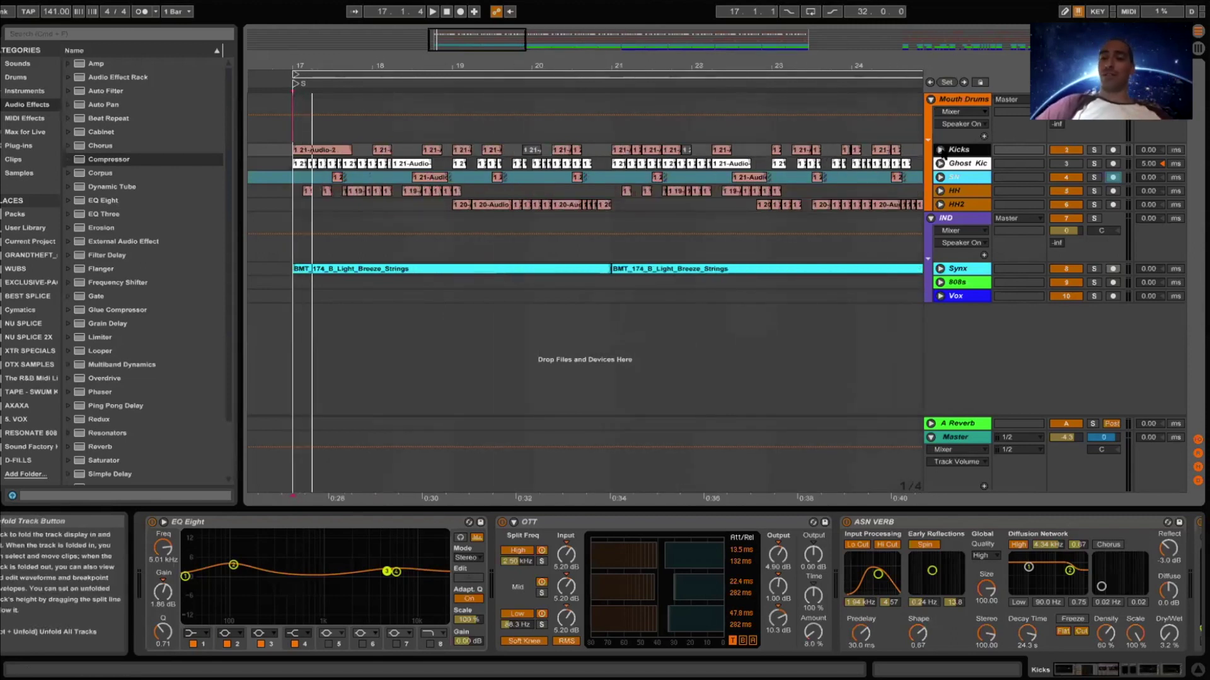
left_click(940, 149)
left_click(939, 213)
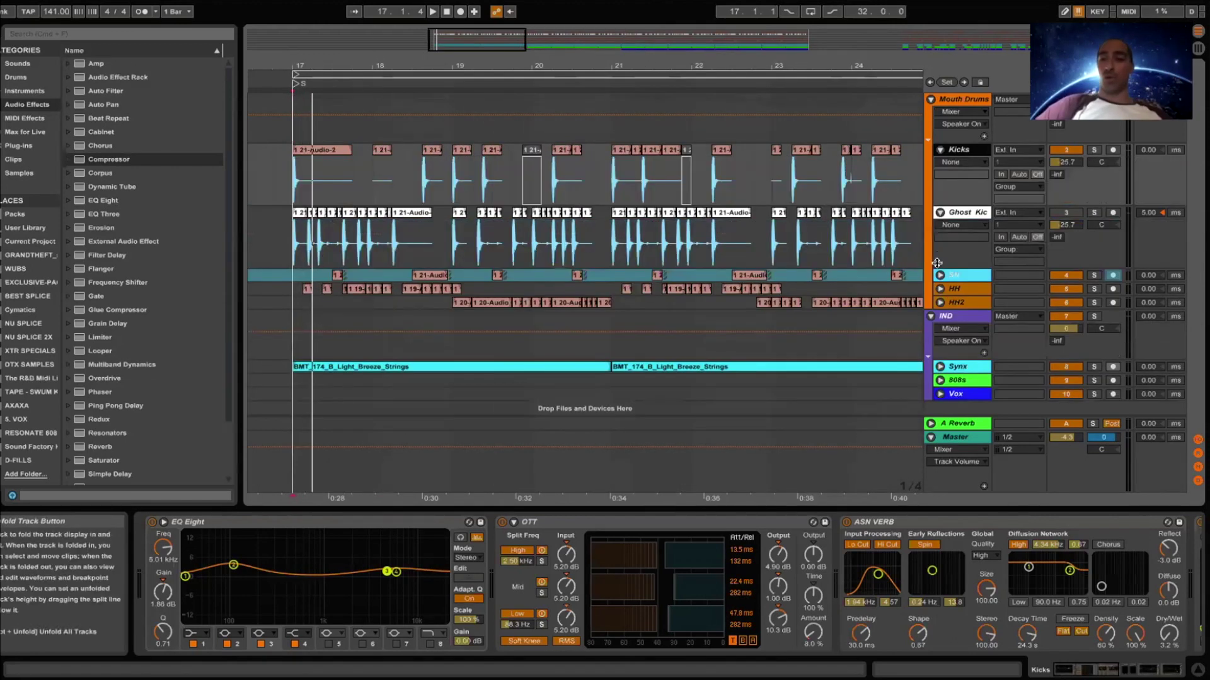
left_click(939, 289)
left_click(940, 351)
scroll(672, 237, "down", 1)
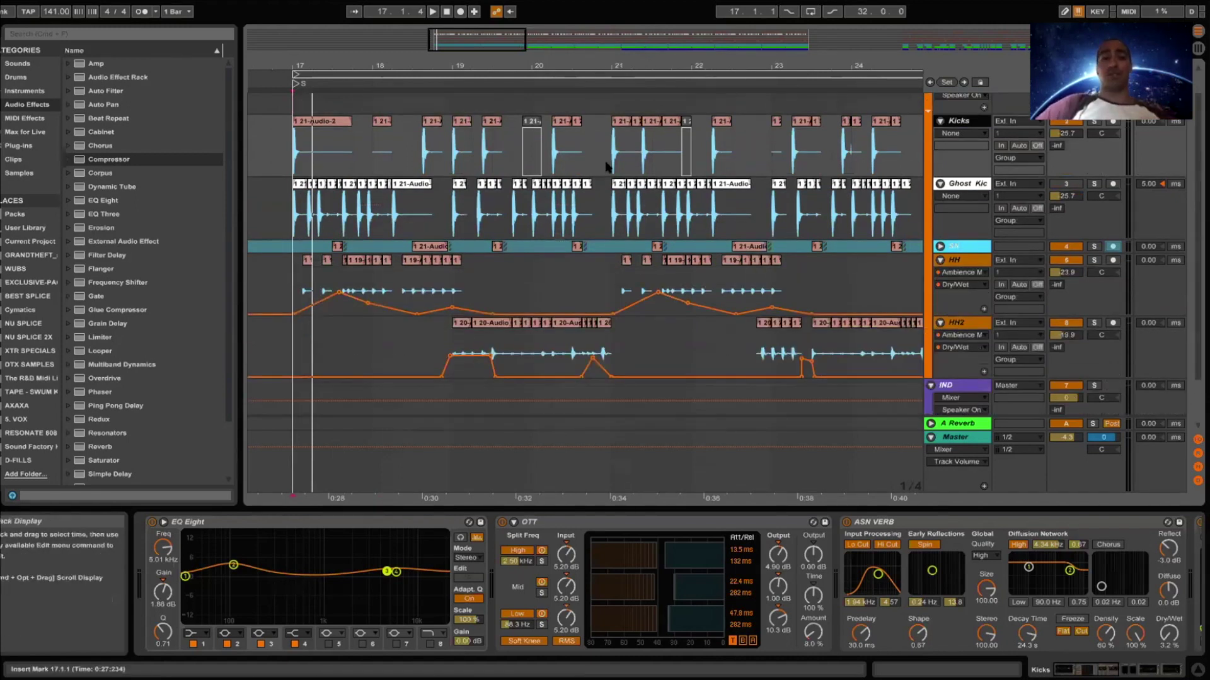
scroll(673, 236, "up", 1)
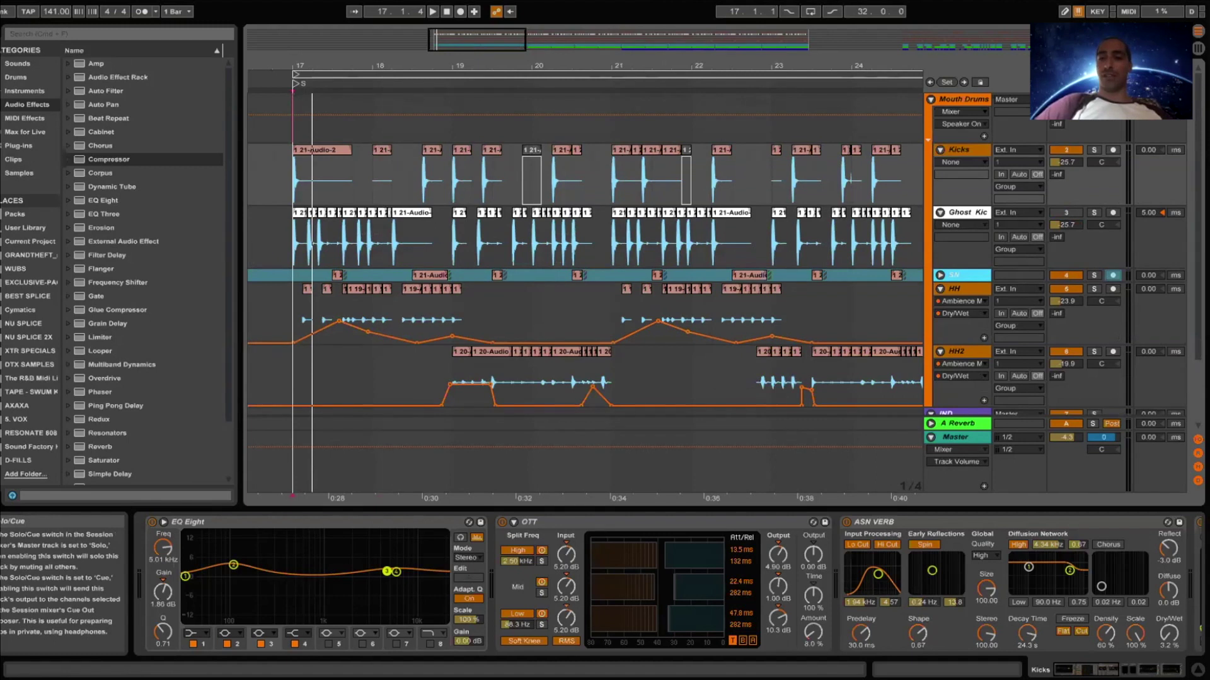
key("space")
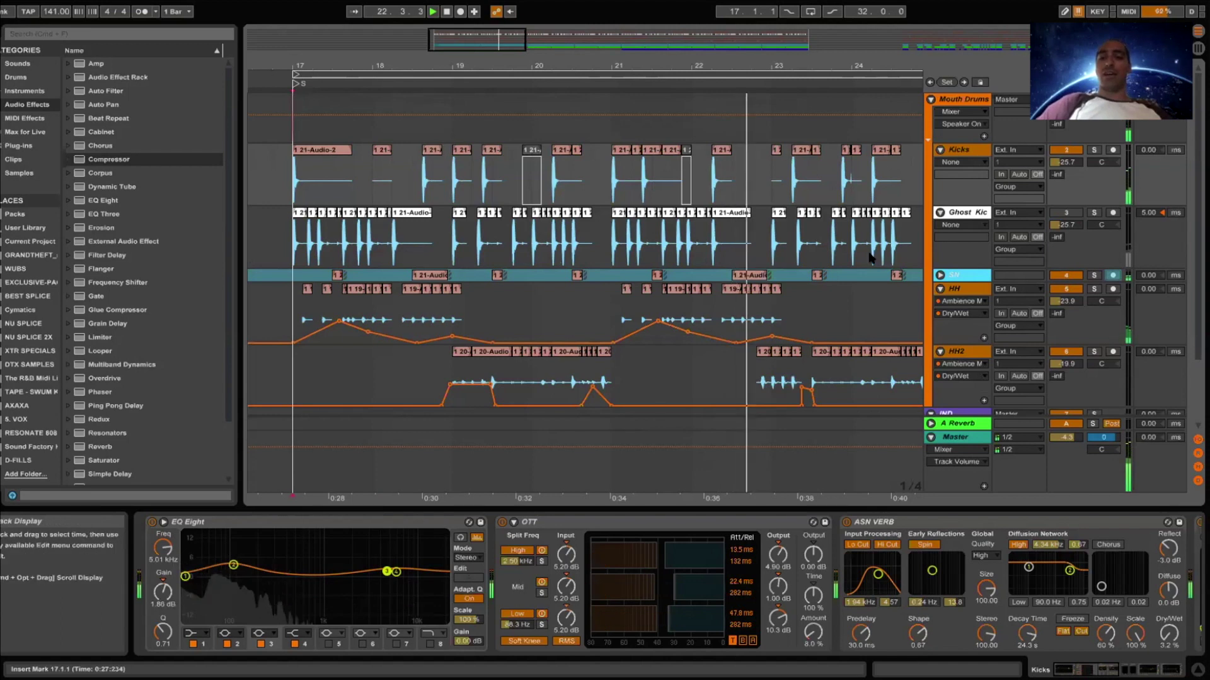
- Unfold the Synx track, select its first Light Breeze Strings clip, and play the track soloed from bar 17
scroll(869, 257, "down", 2)
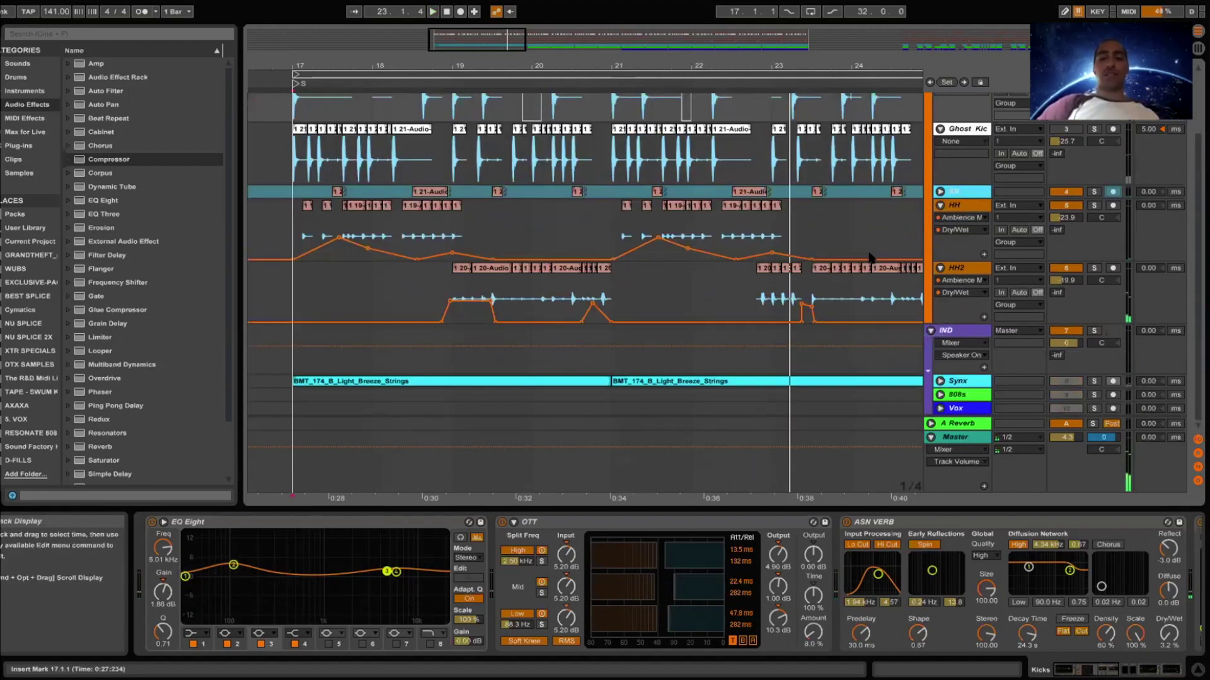
left_click(940, 382)
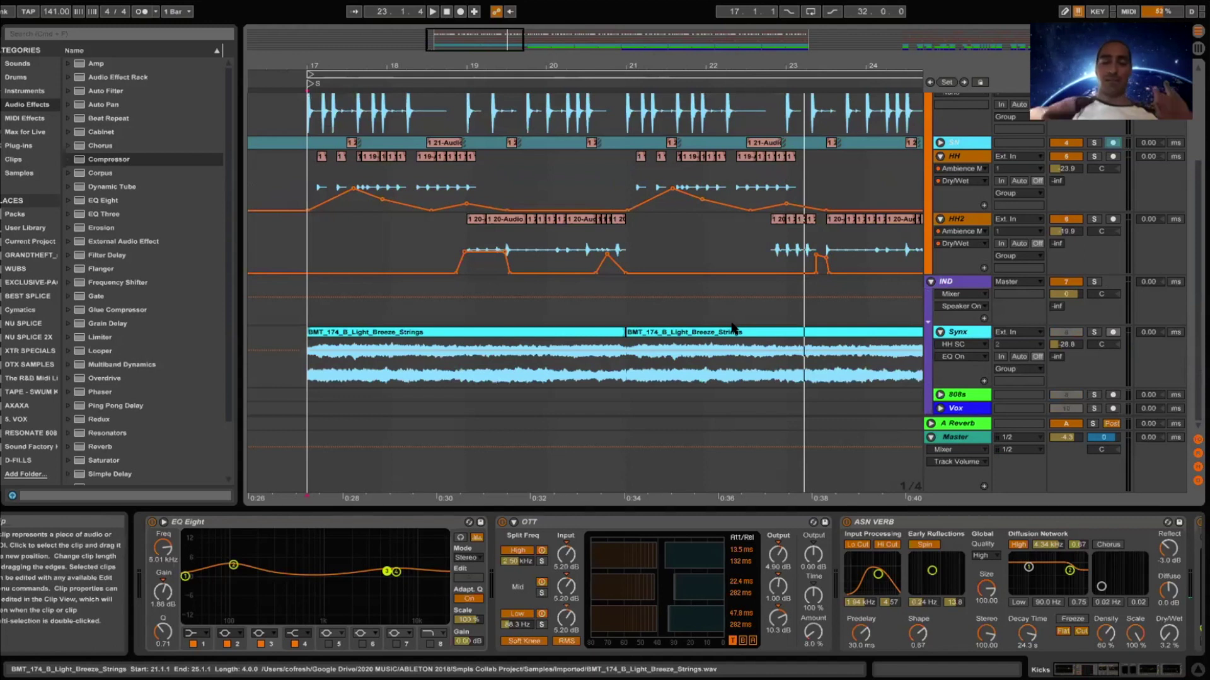
left_click(511, 332)
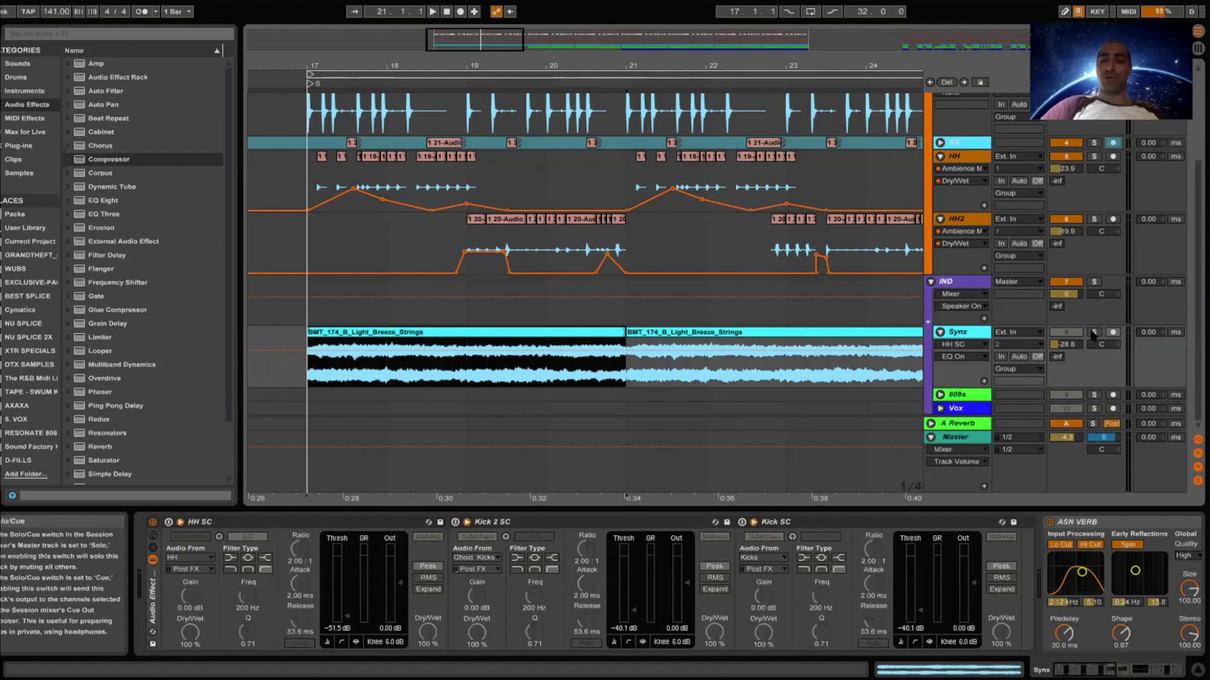
left_click(1093, 334)
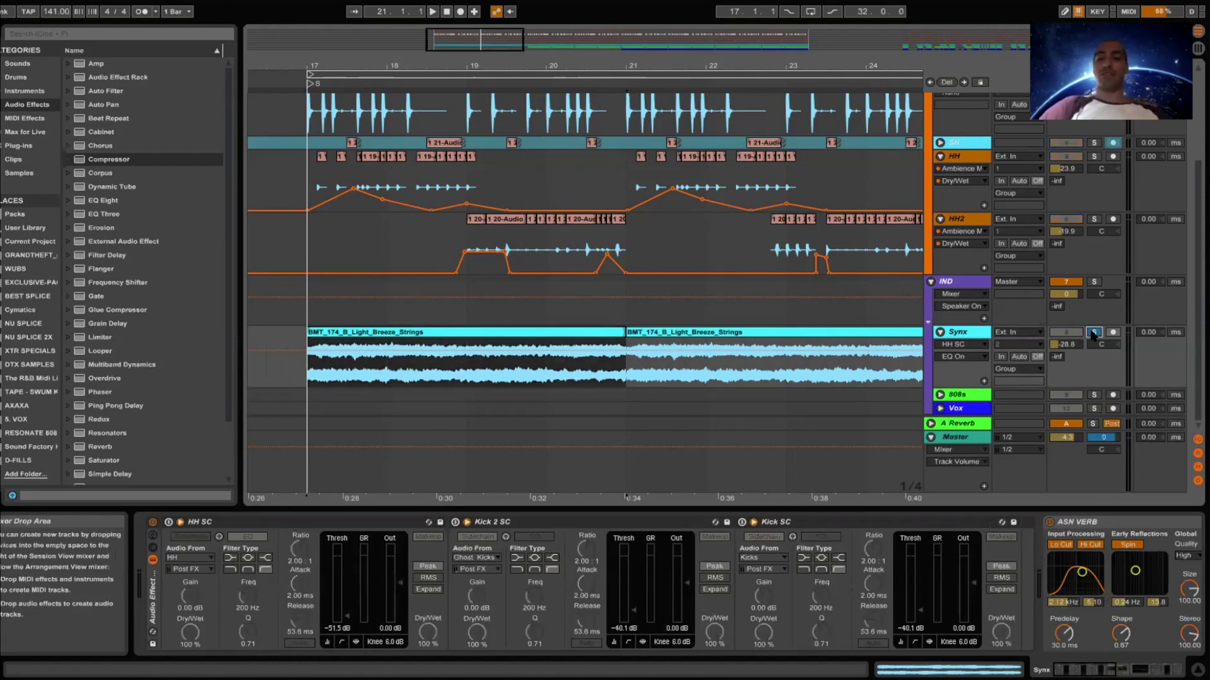
key("space")
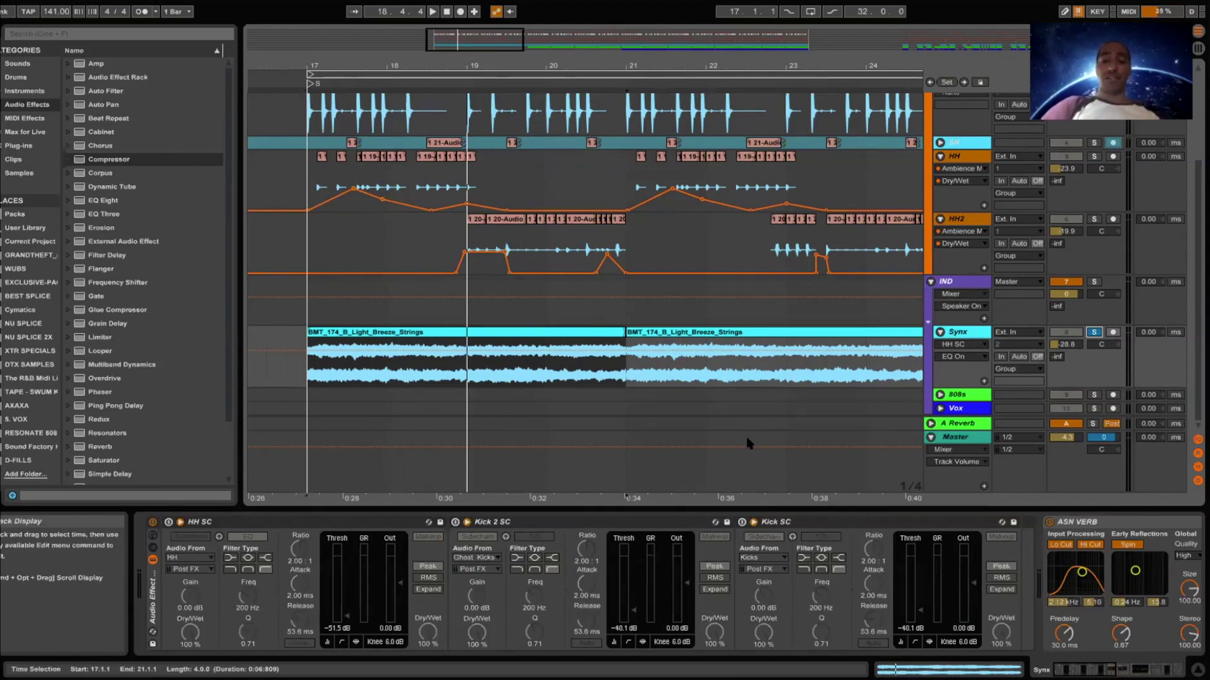
- Review the drum tracks above and replay the soloed Synx strings from bar 17
scroll(749, 443, "up", 1)
scroll(887, 393, "up", 2)
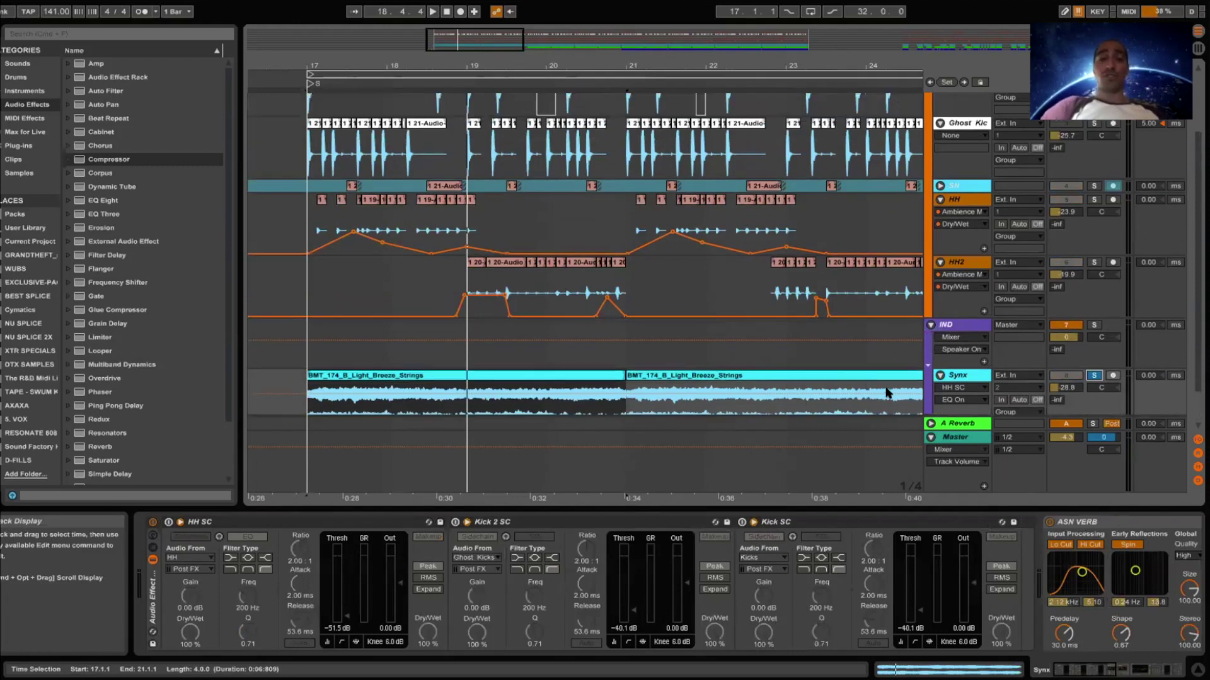
scroll(1020, 378, "down", 3)
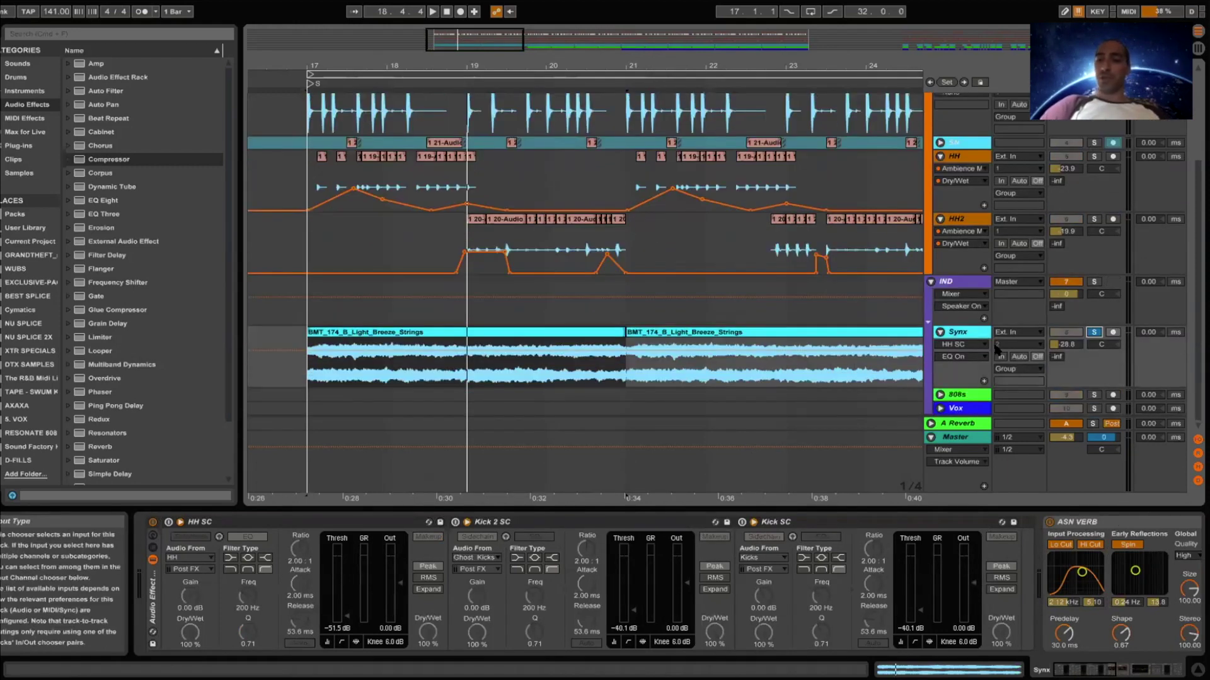
key("space")
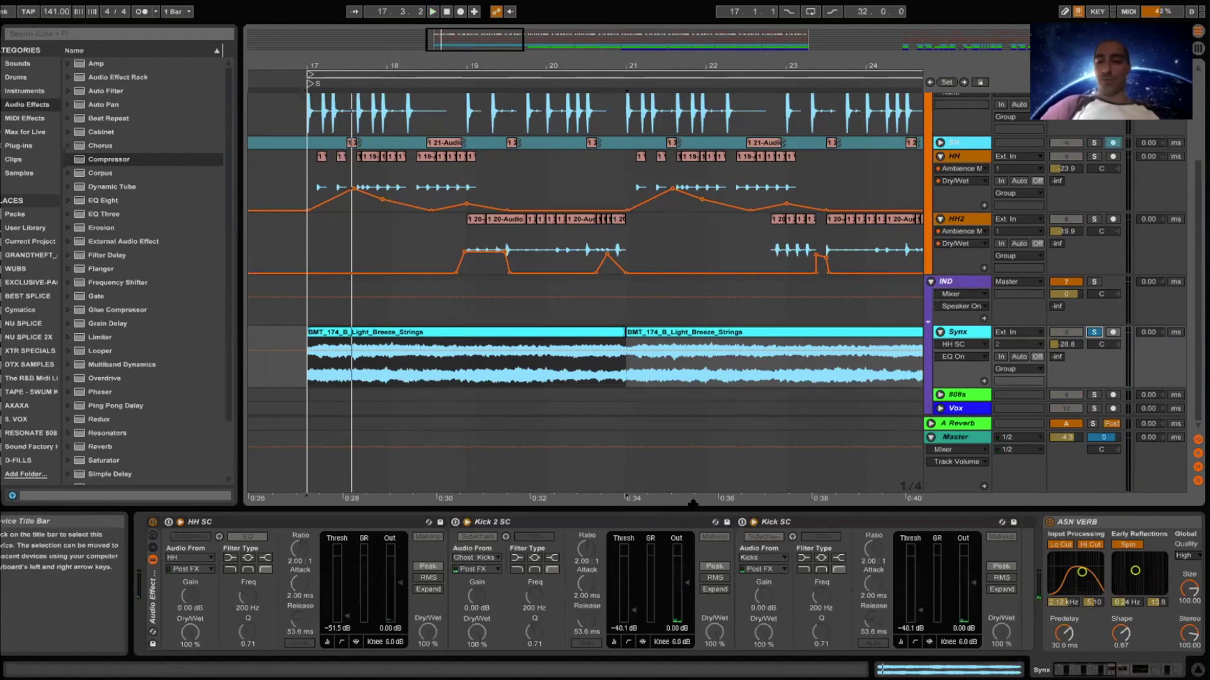
- Turn on the Kick SC compressor on the Synx track, keeping Kicks as its sidechain source
left_click(80, 159)
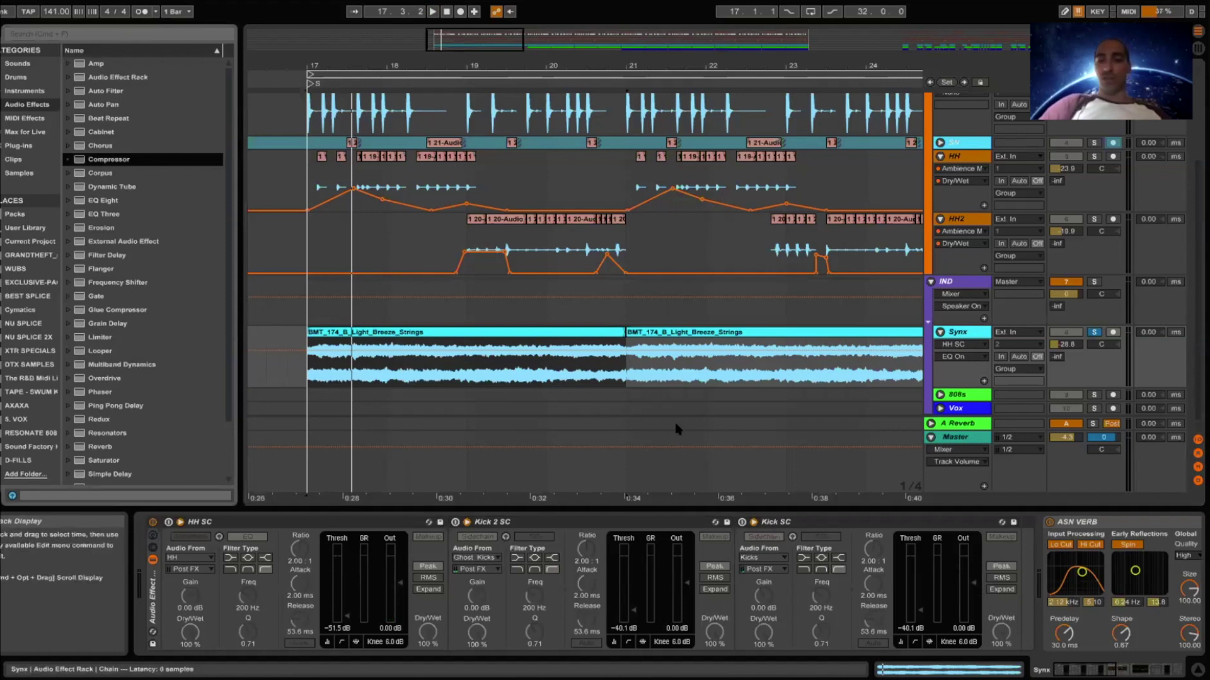
left_click(784, 522)
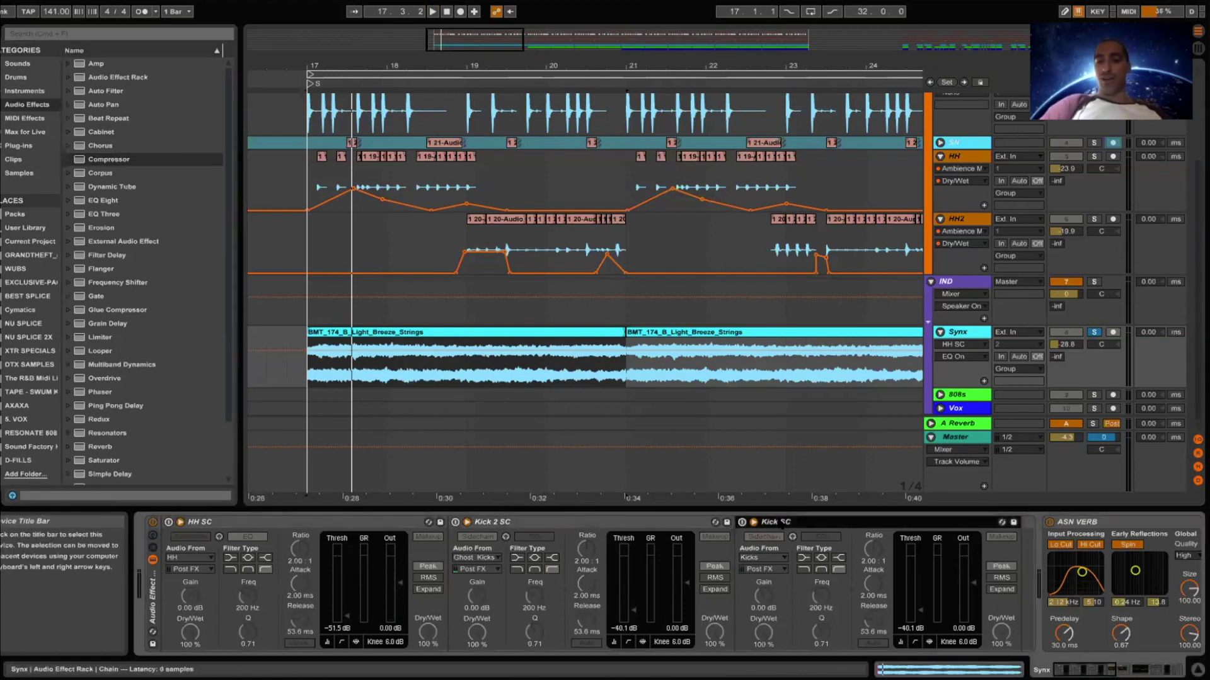
left_click(758, 538)
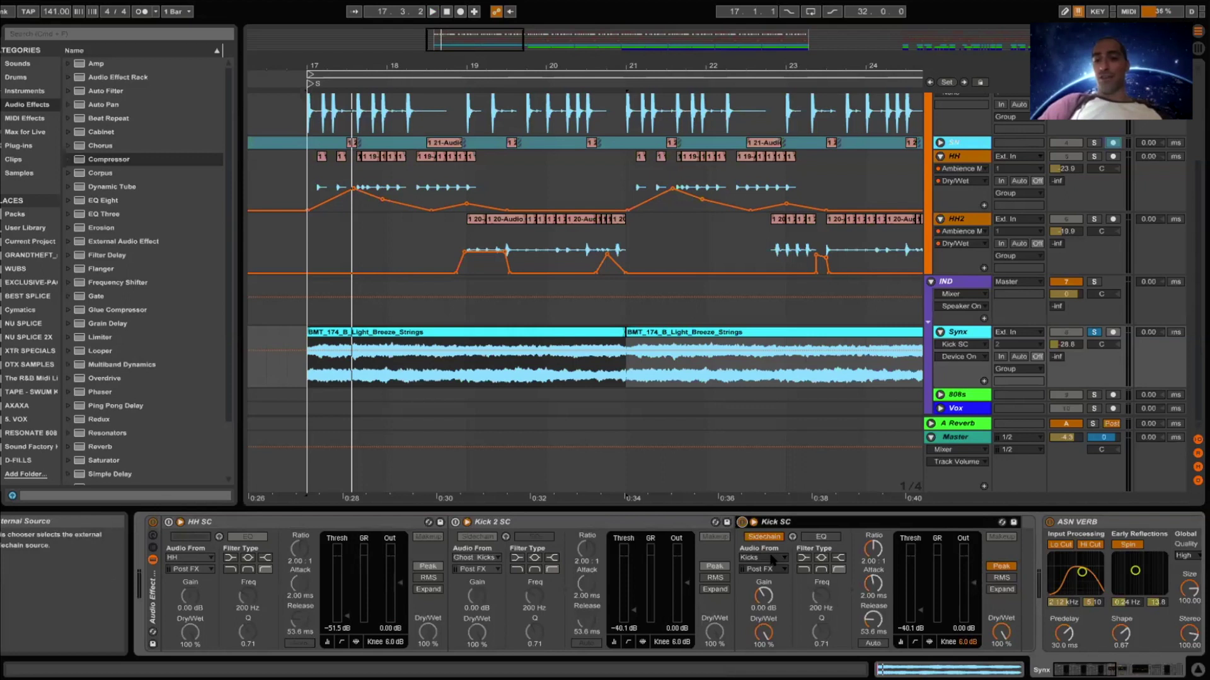
left_click(772, 558)
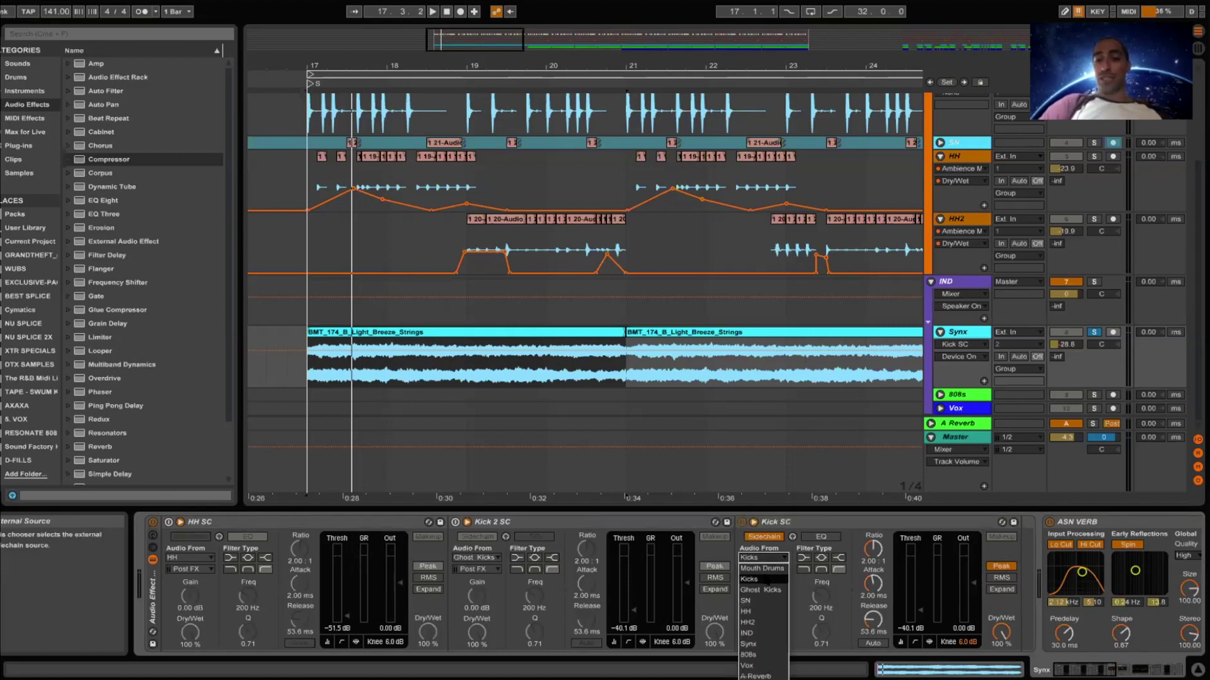
left_click(877, 221)
- Play the soloed Synx track from bar 17 and compare the Kick SC ducking with the Kicks waveform
scroll(926, 170, "up", 4)
scroll(839, 315, "down", 1)
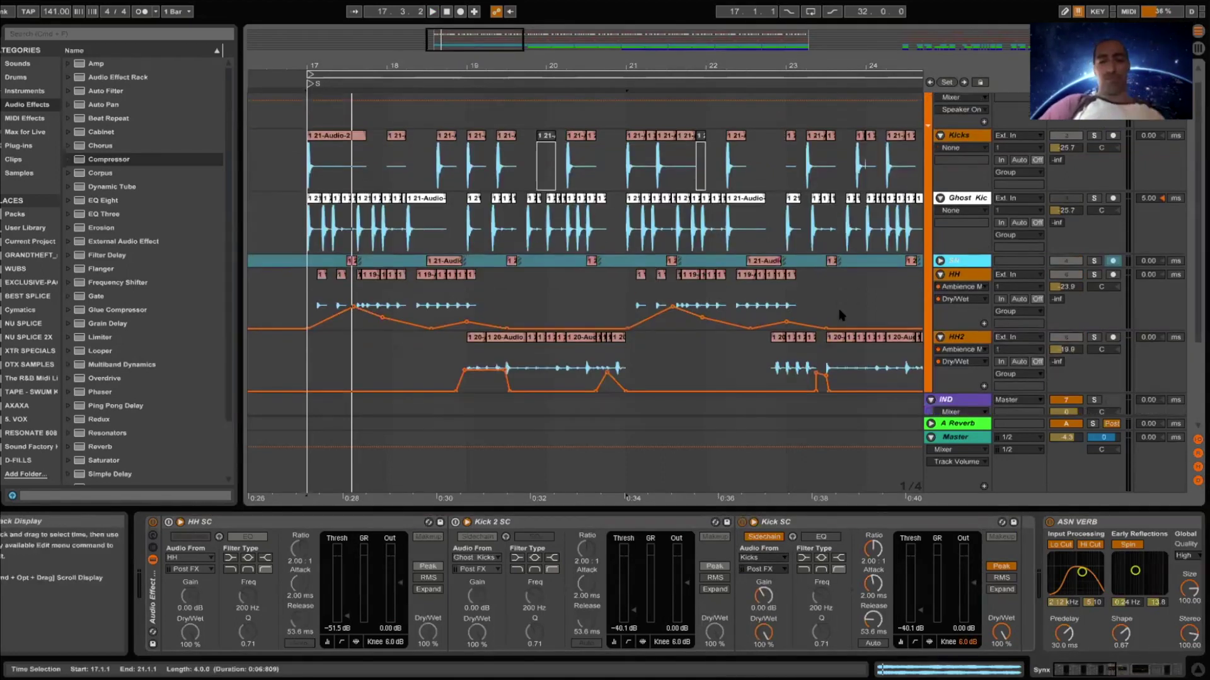
scroll(839, 315, "down", 2)
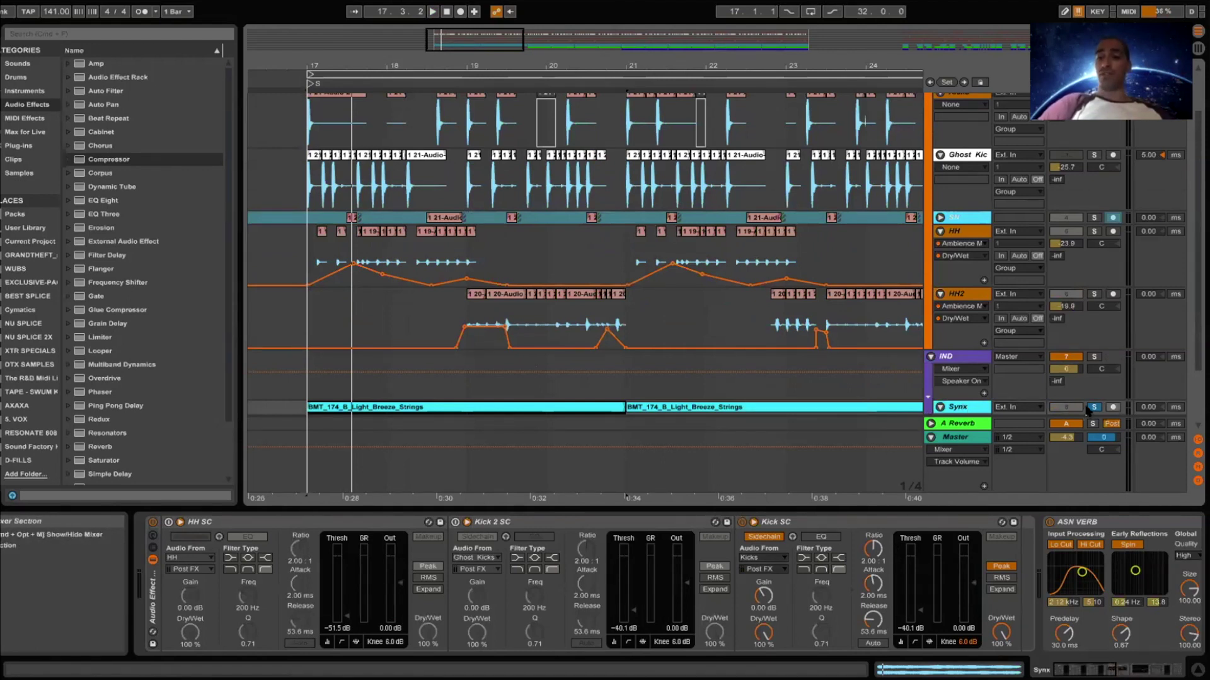
key("space")
scroll(661, 308, "up", 3)
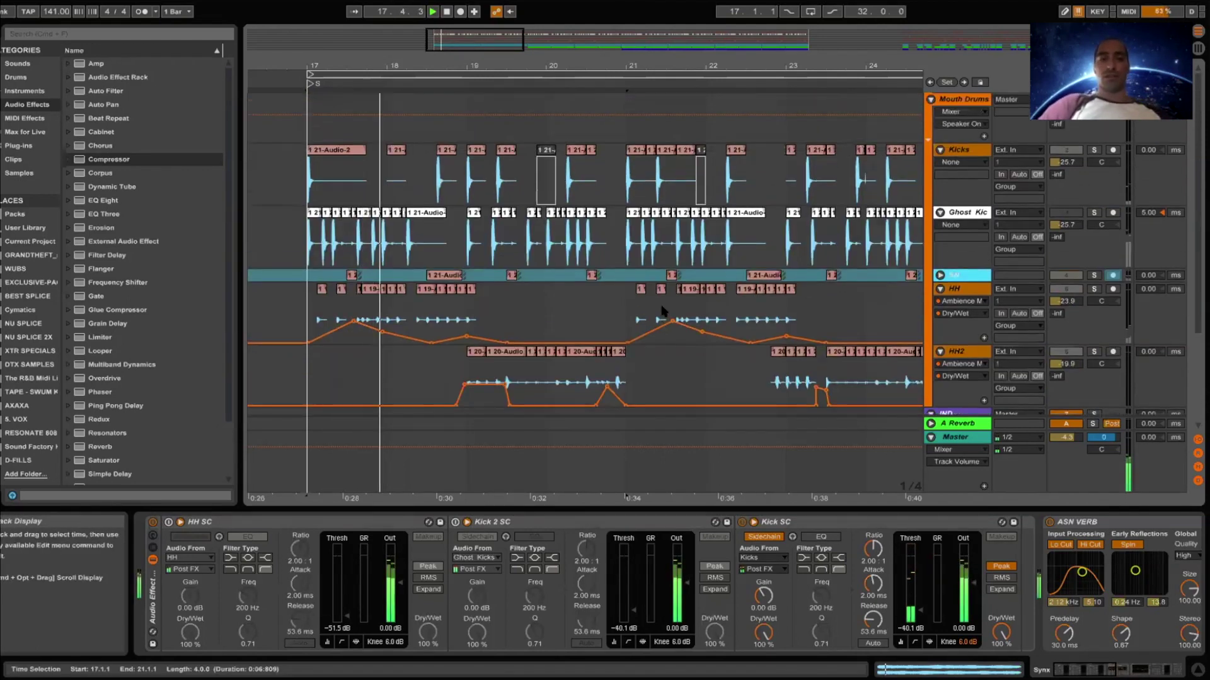
scroll(661, 310, "down", 2)
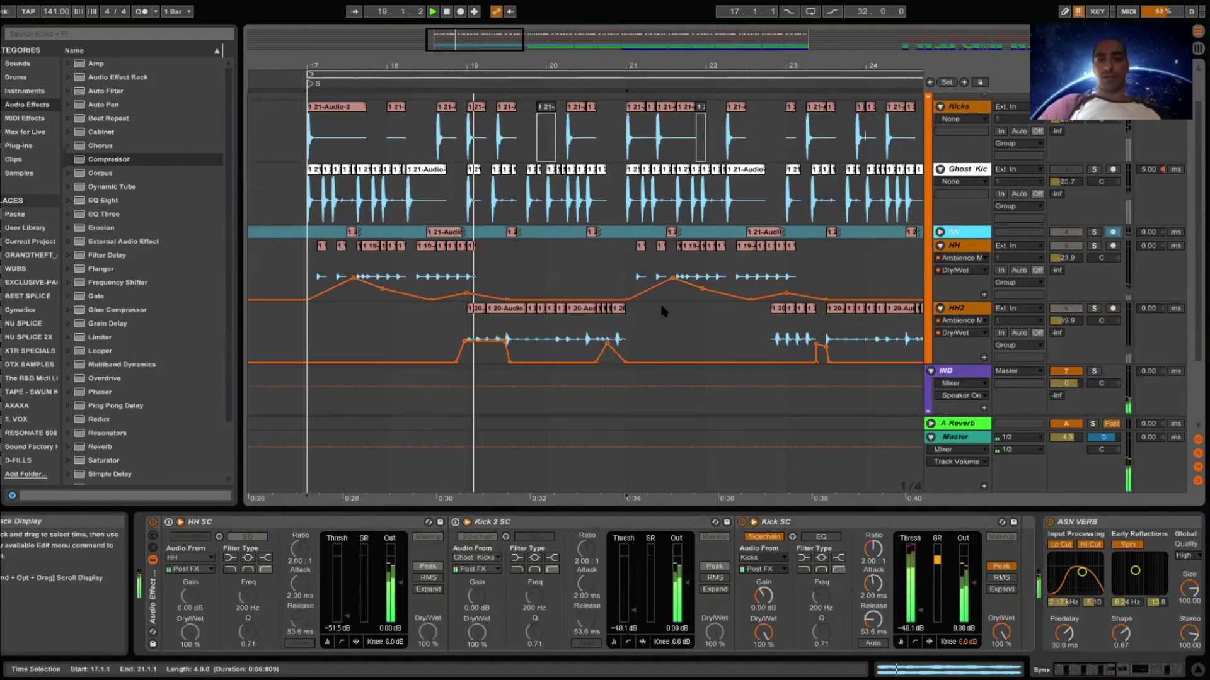
scroll(660, 307, "down", 4)
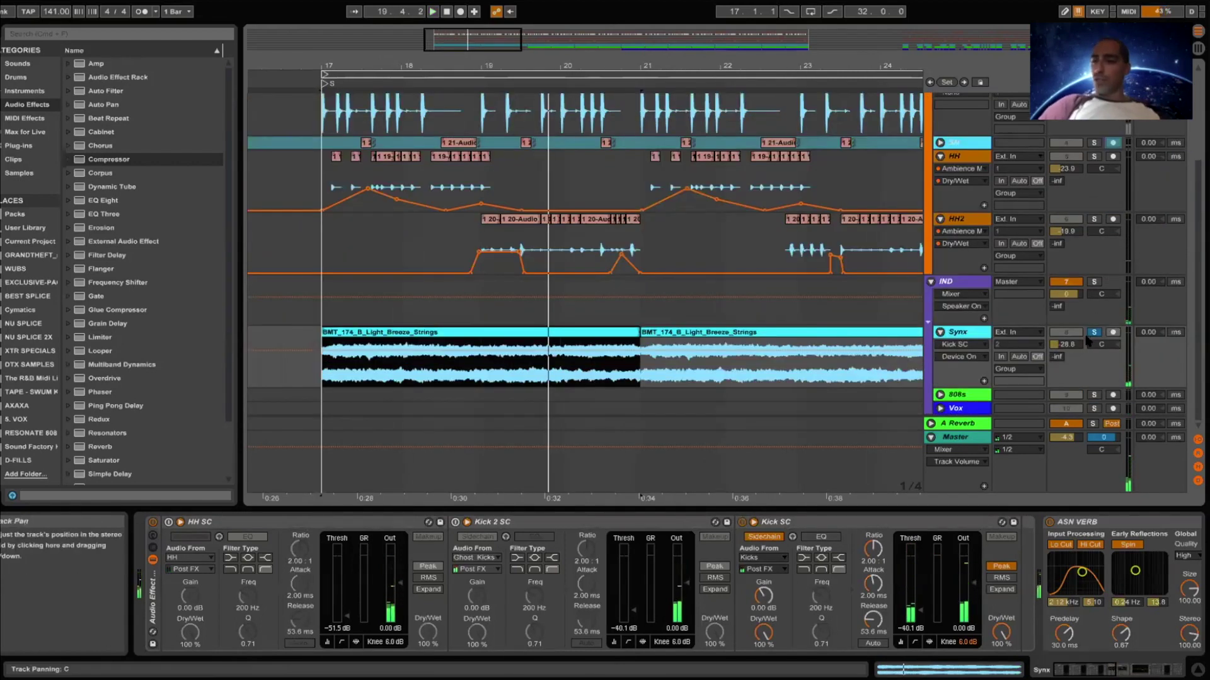
- Unsolo the Synx track and play it together with the drums from bar 17
left_click(1093, 332)
key("space")
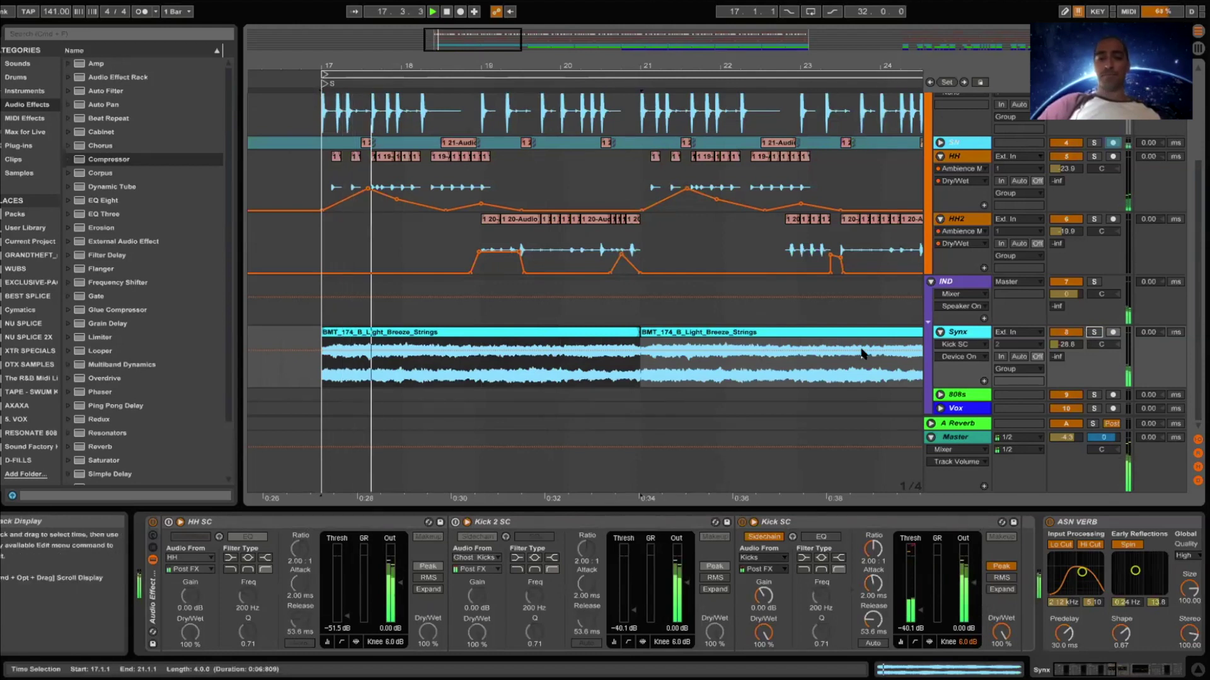
scroll(688, 284, "up", 6)
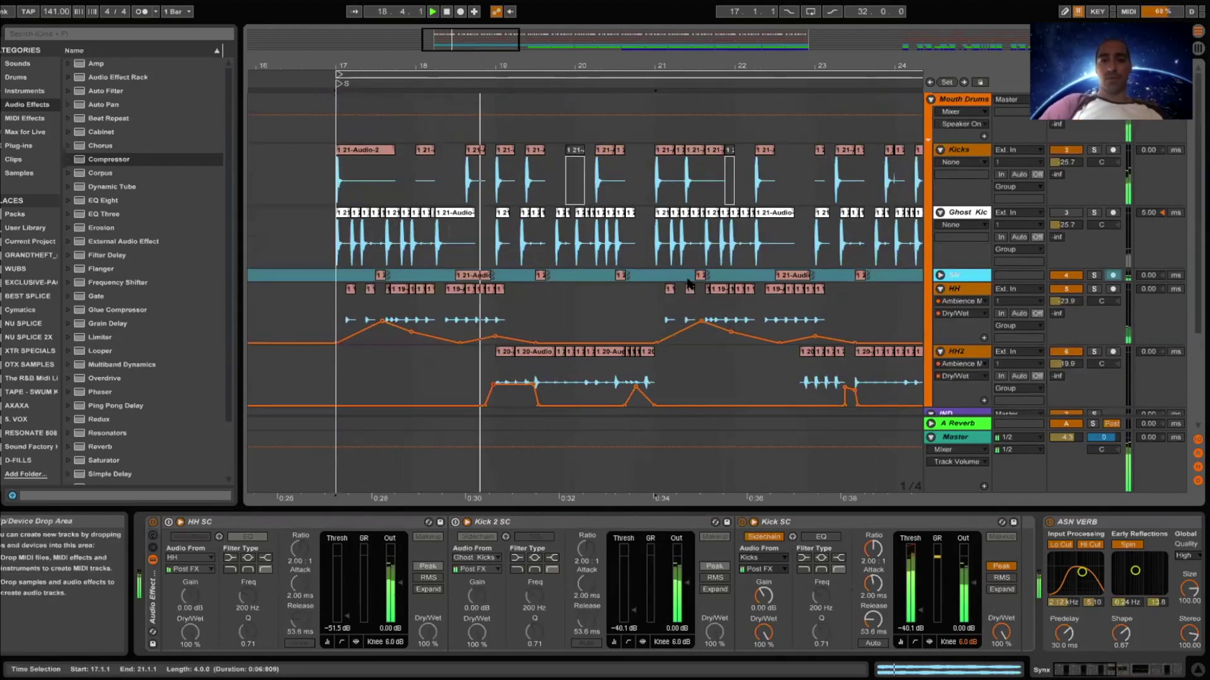
scroll(959, 321, "down", 6)
- Turn off the Kick SC compressor on the Synx track
left_click(963, 330)
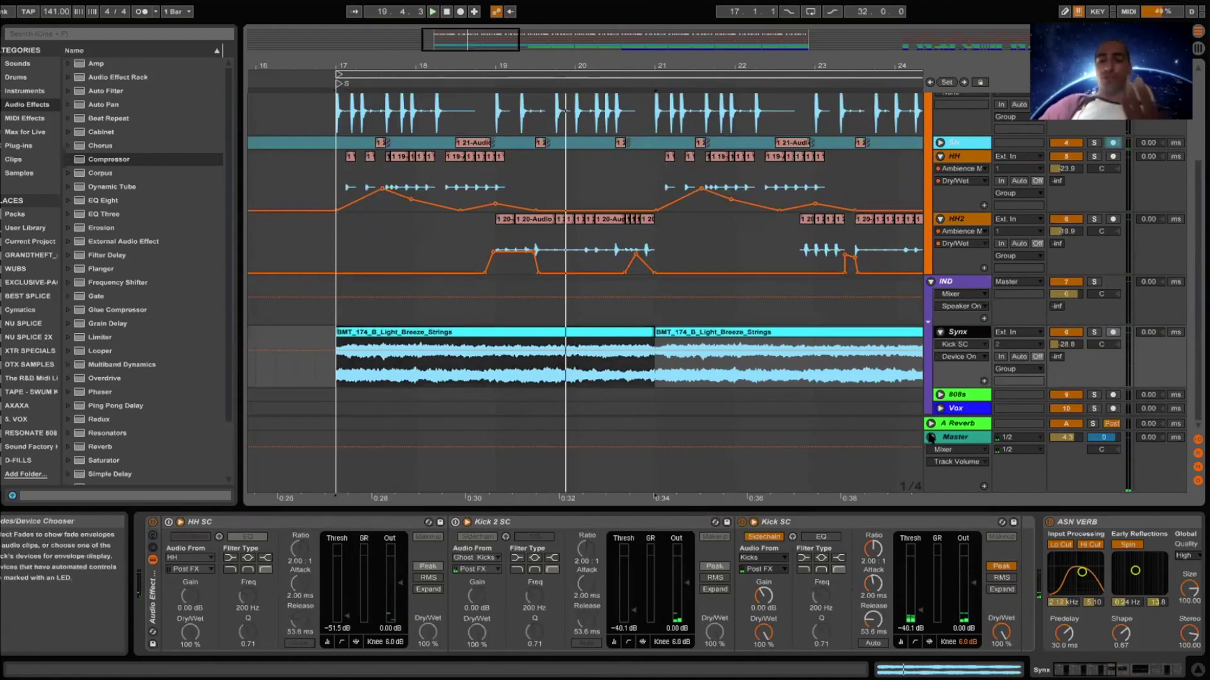
left_click(833, 485)
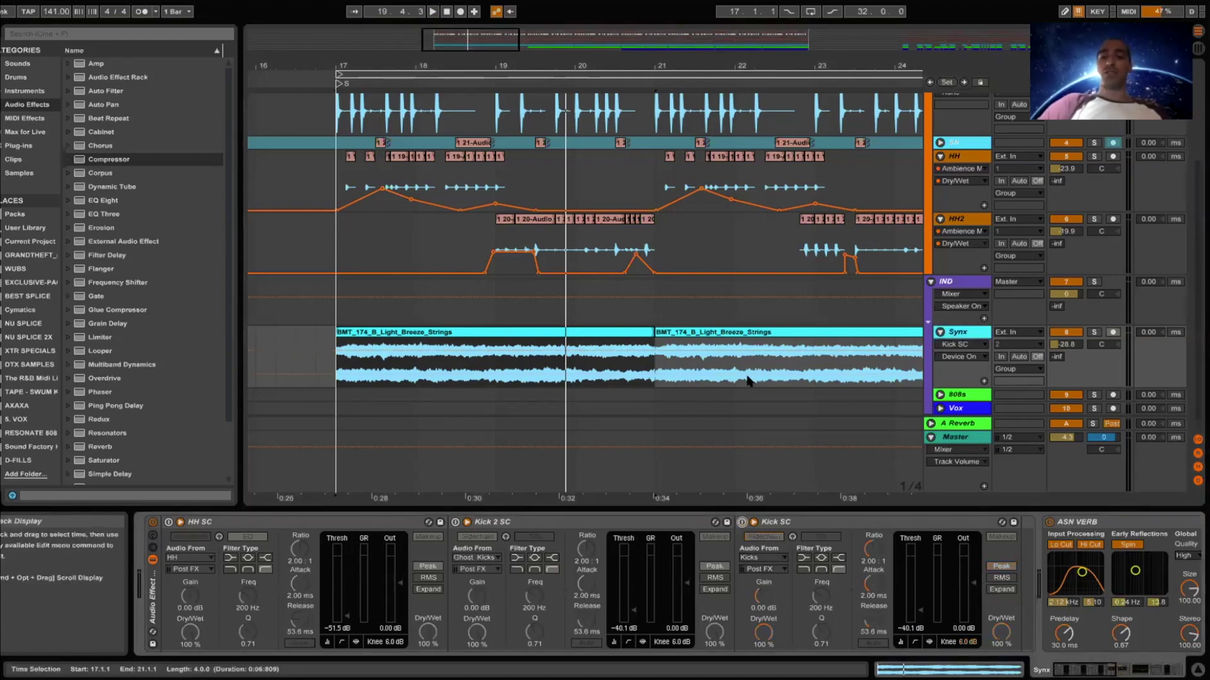
- Show the Kicks and Ghost Kicks device chains, and play the Ghost Kicks track soloed from bar 17
scroll(985, 150, "up", 5)
left_click(984, 150)
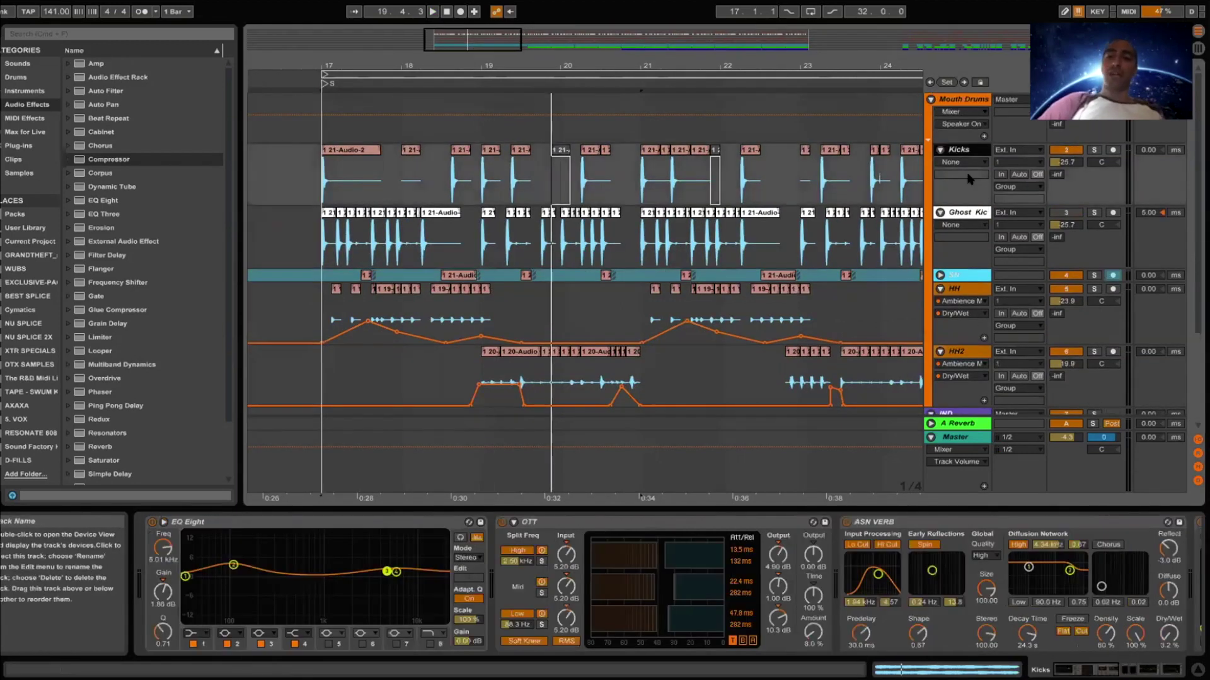
left_click(957, 212)
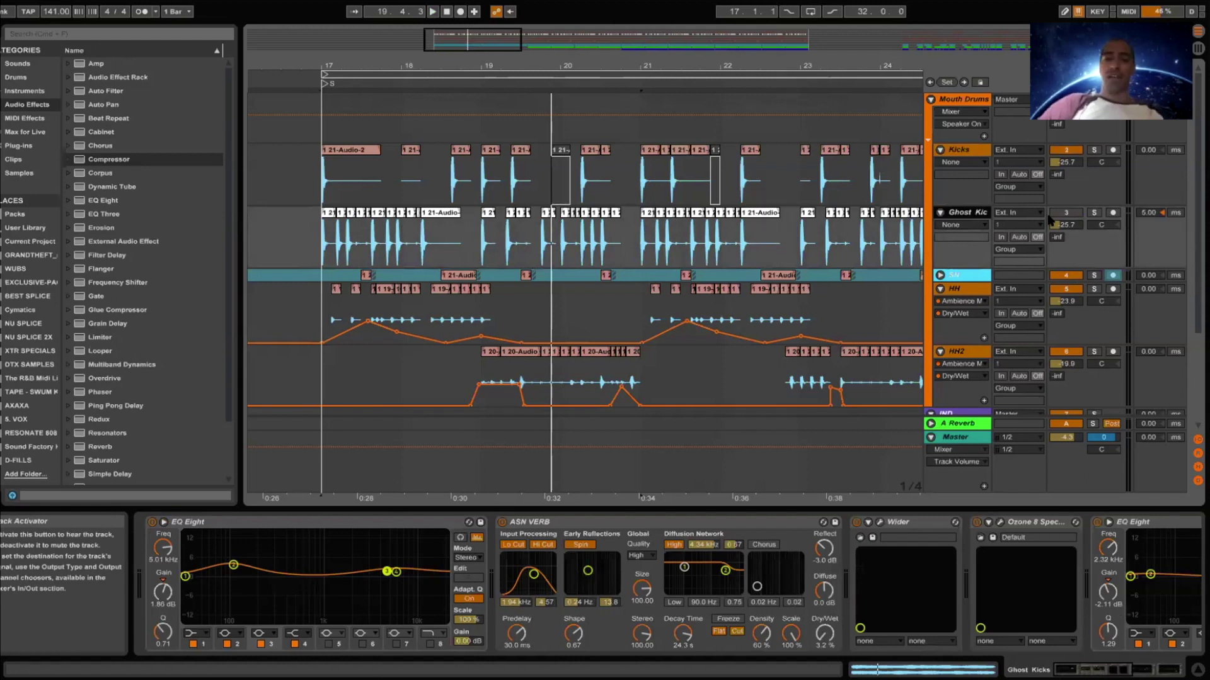
key("space")
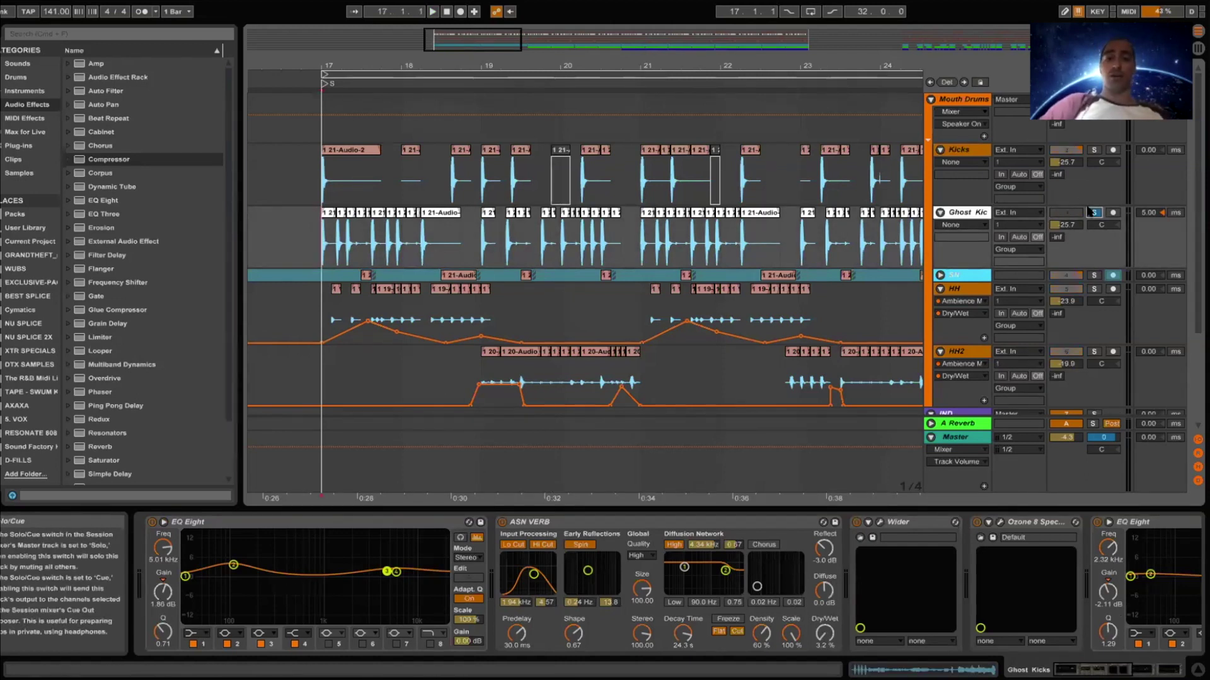
key("space")
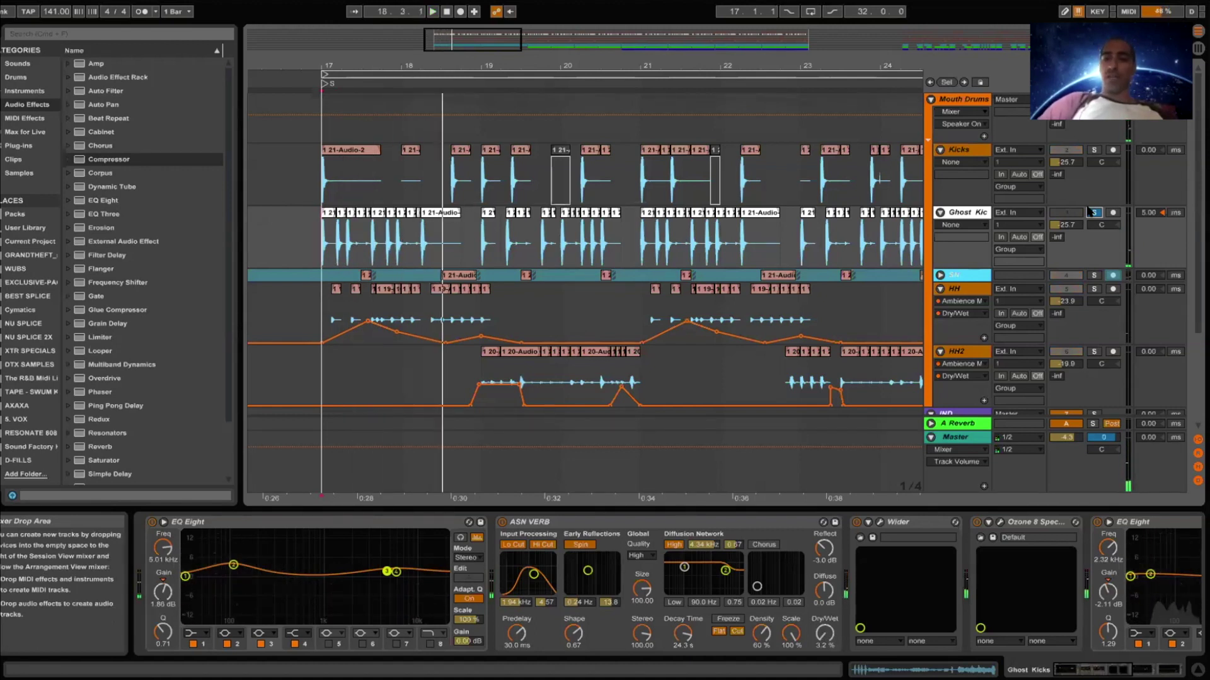
- Unsolo the Ghost Kicks track and turn on the Kick 2 SC compressor on the Synx track
scroll(978, 298, "down", 4)
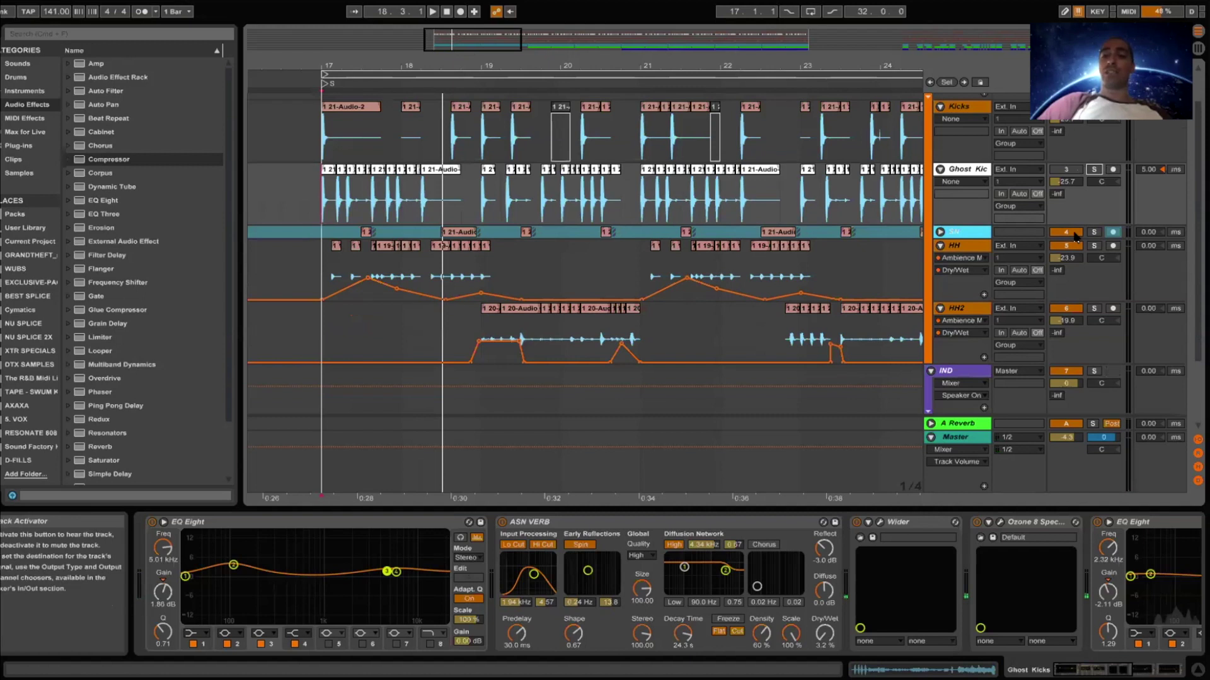
left_click(957, 332)
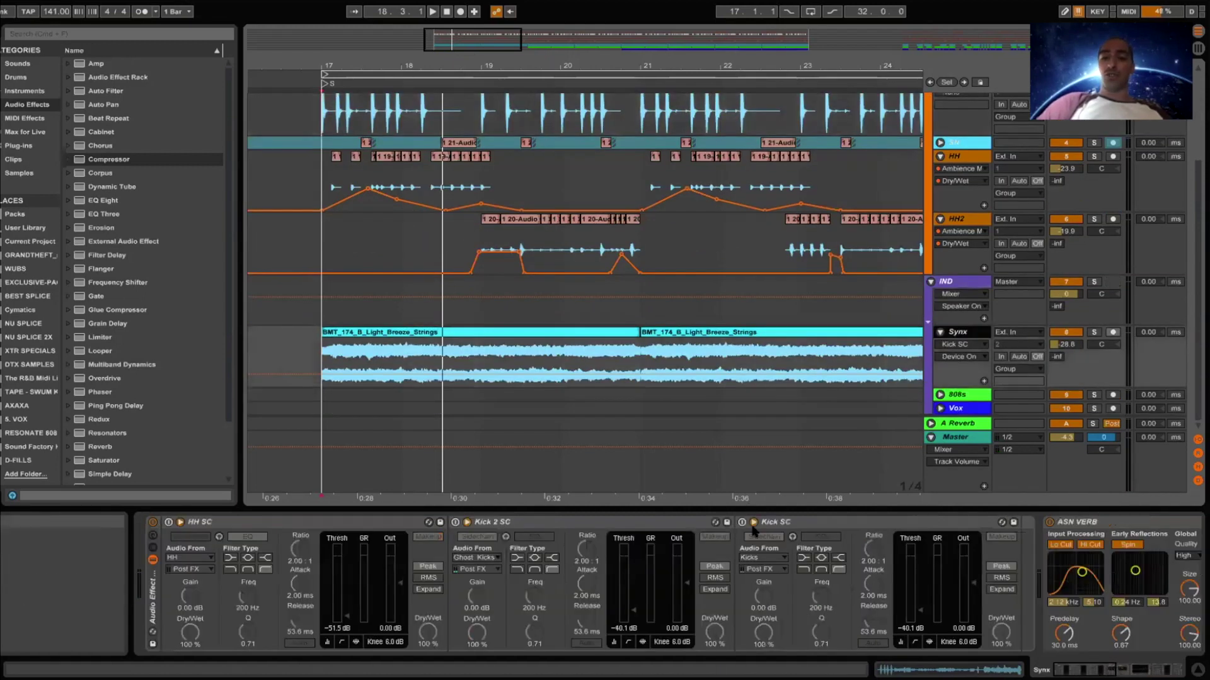
left_click(478, 537)
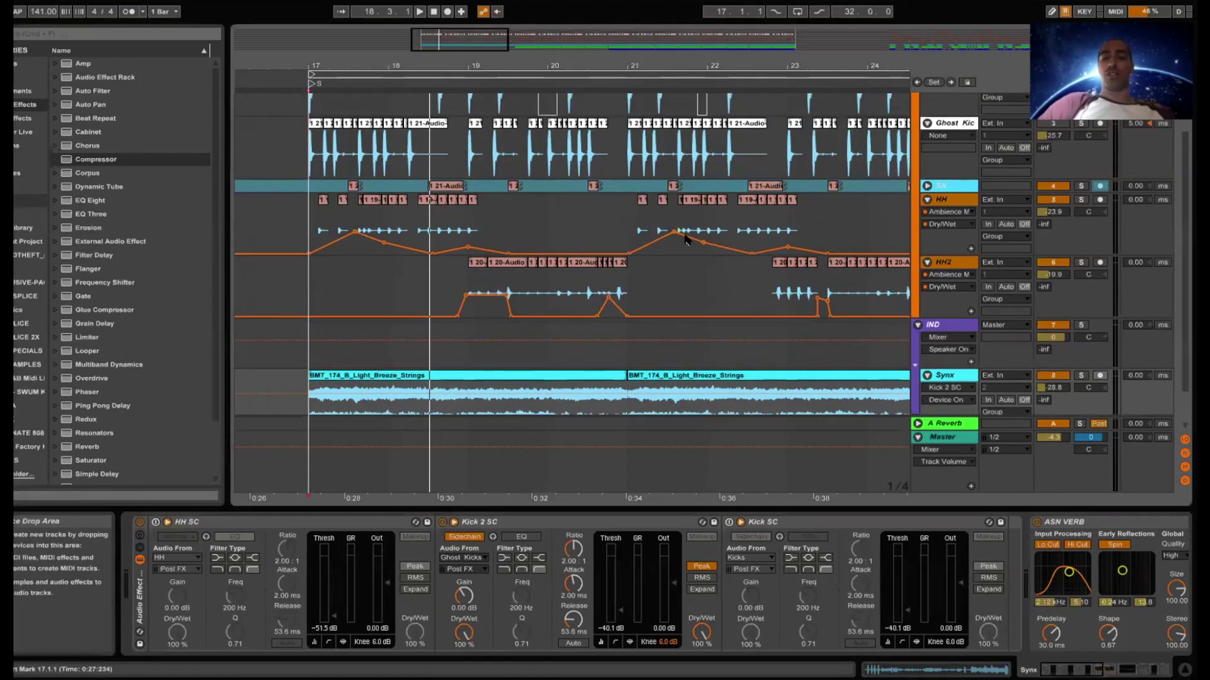
- Play the Synx track soloed from bar 17 and compare the Kick 2 SC ducking with the Ghost Kicks waveform
key("space")
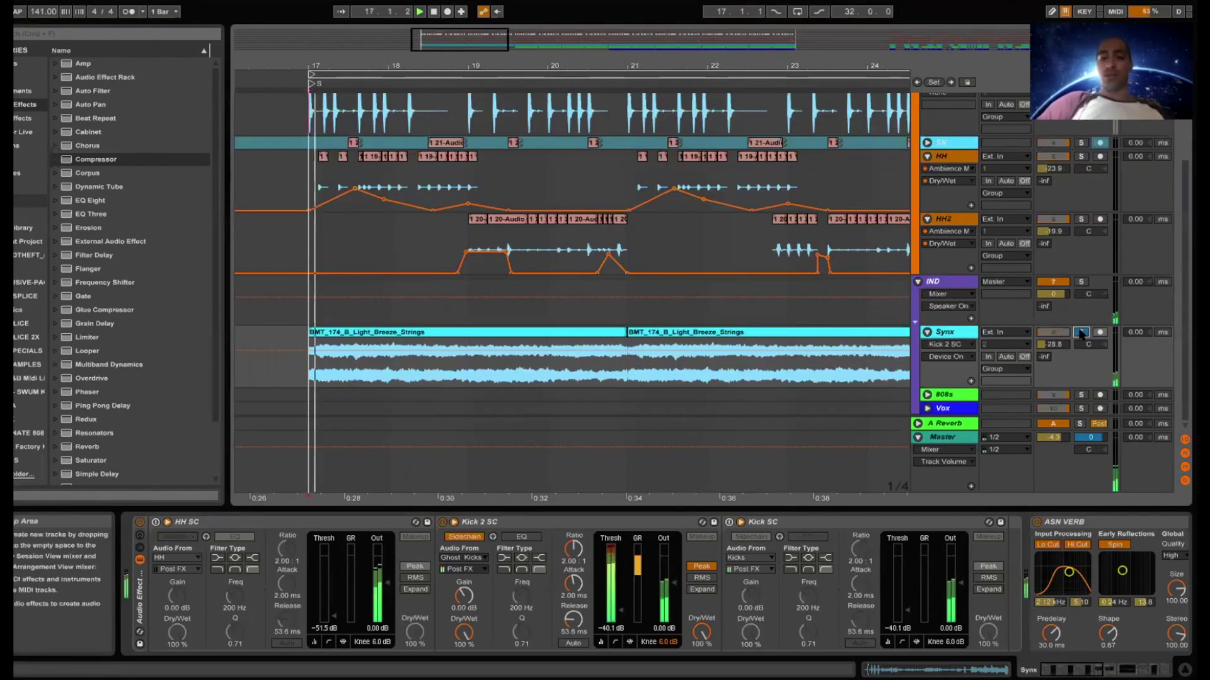
scroll(782, 198, "up", 3)
scroll(781, 197, "up", 1)
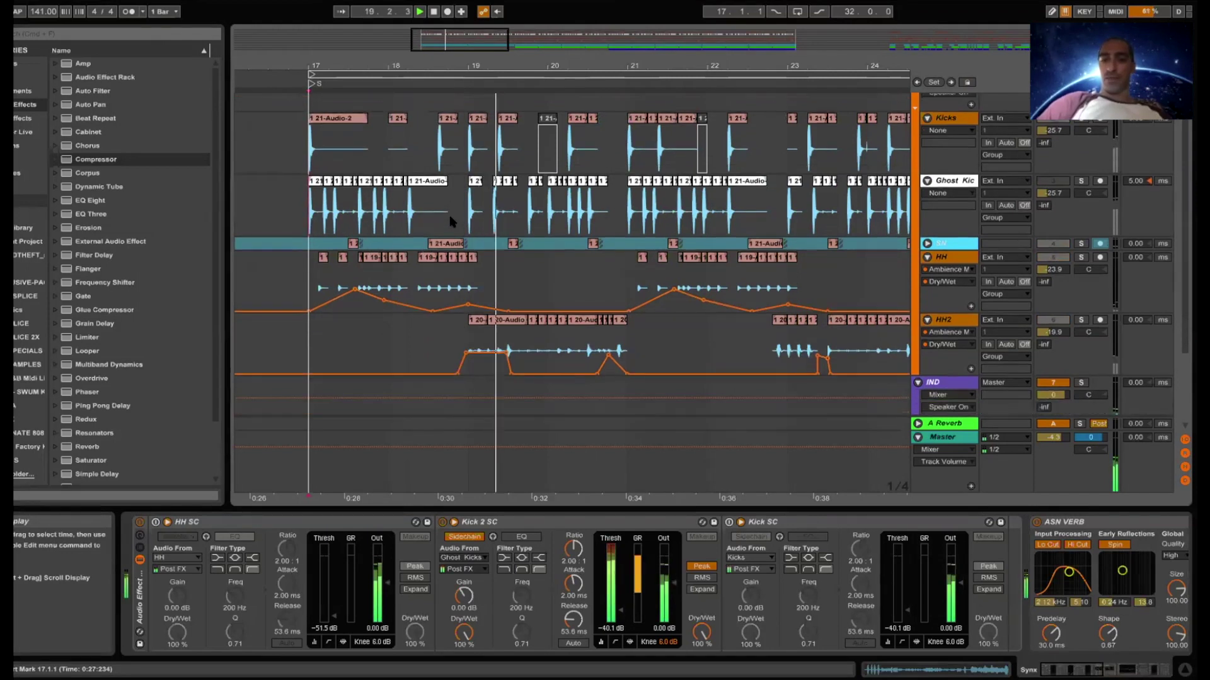
- Unsolo the Synx track and play the full mix from bar 17 with the Kick 2 SC compressor active
scroll(997, 312, "down", 7)
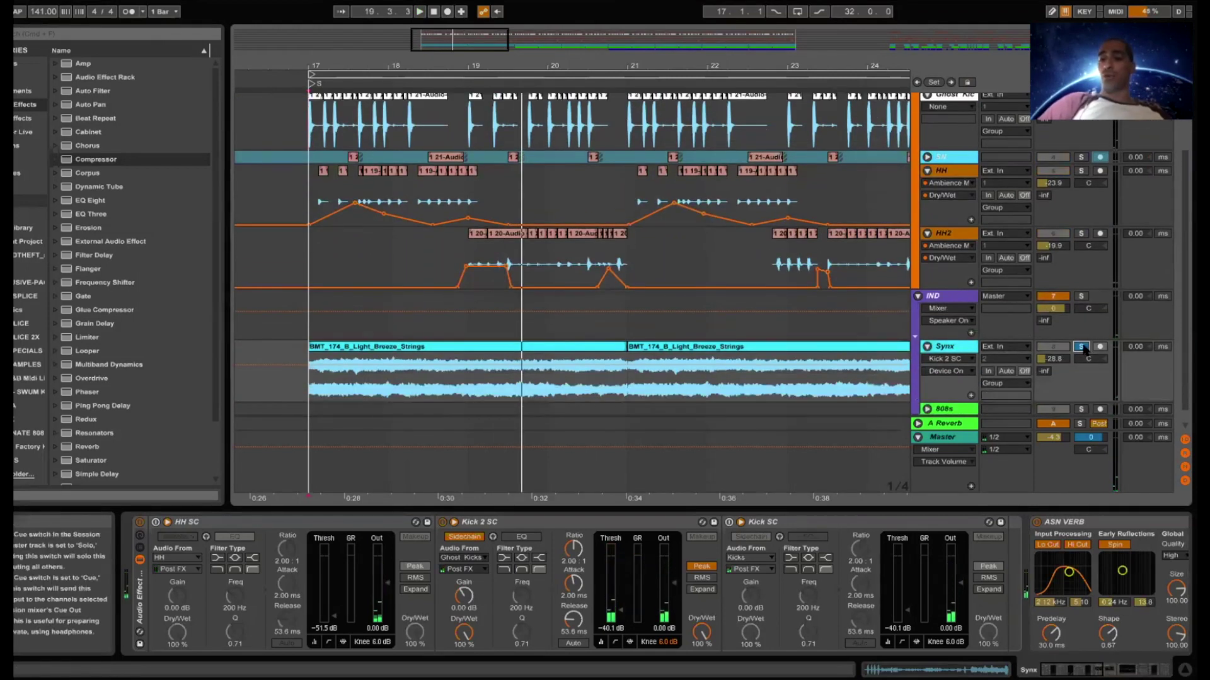
key("space")
scroll(611, 224, "up", 3)
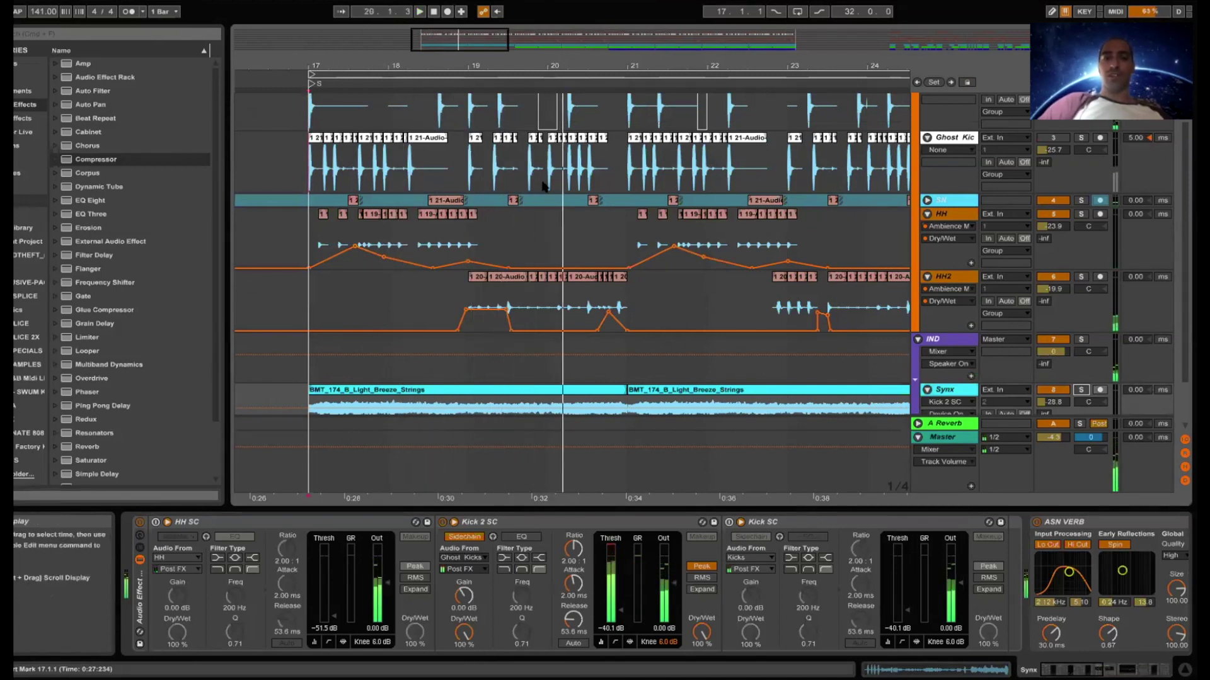
scroll(544, 185, "down", 4)
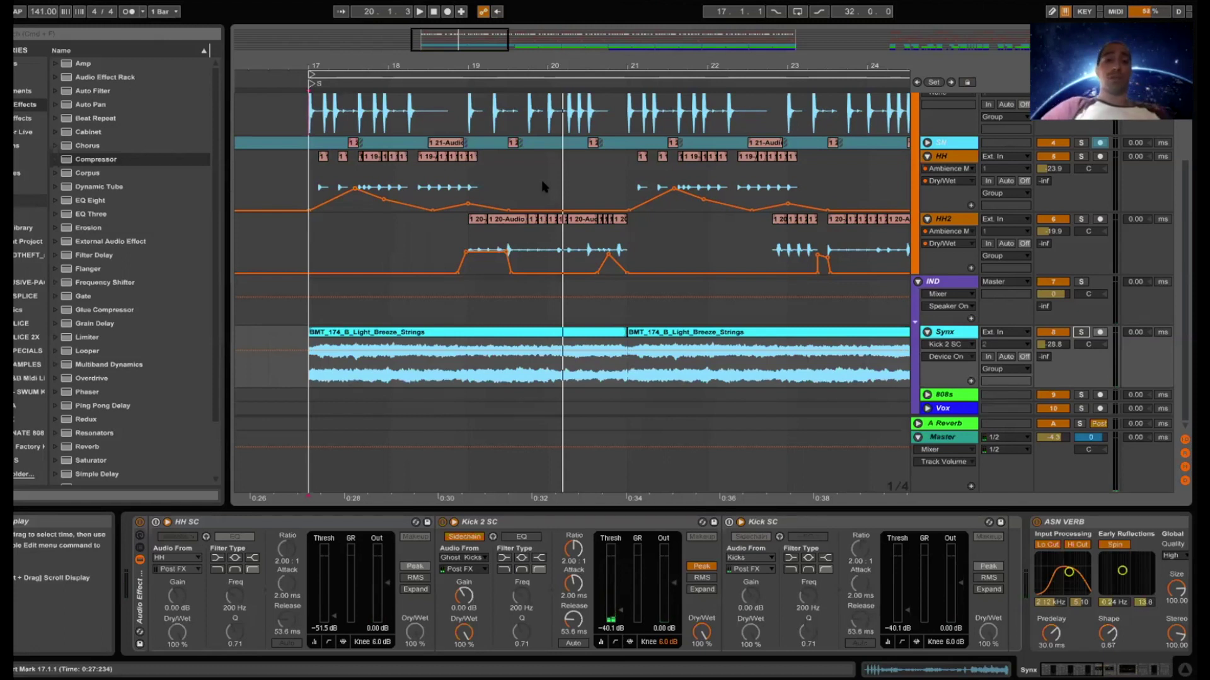
scroll(898, 193, "up", 1)
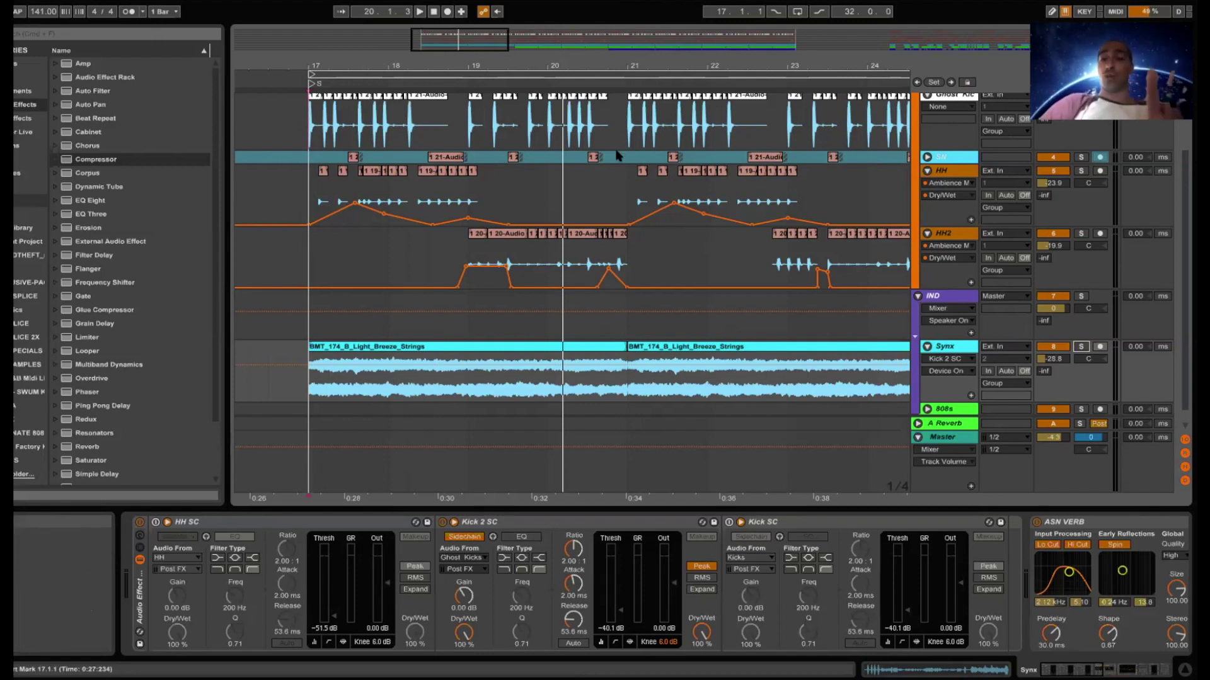
- On the Synx track, turn off the Kick 2 SC compressor and turn on the HH SC compressor
scroll(838, 167, "up", 1)
scroll(838, 167, "right", 1)
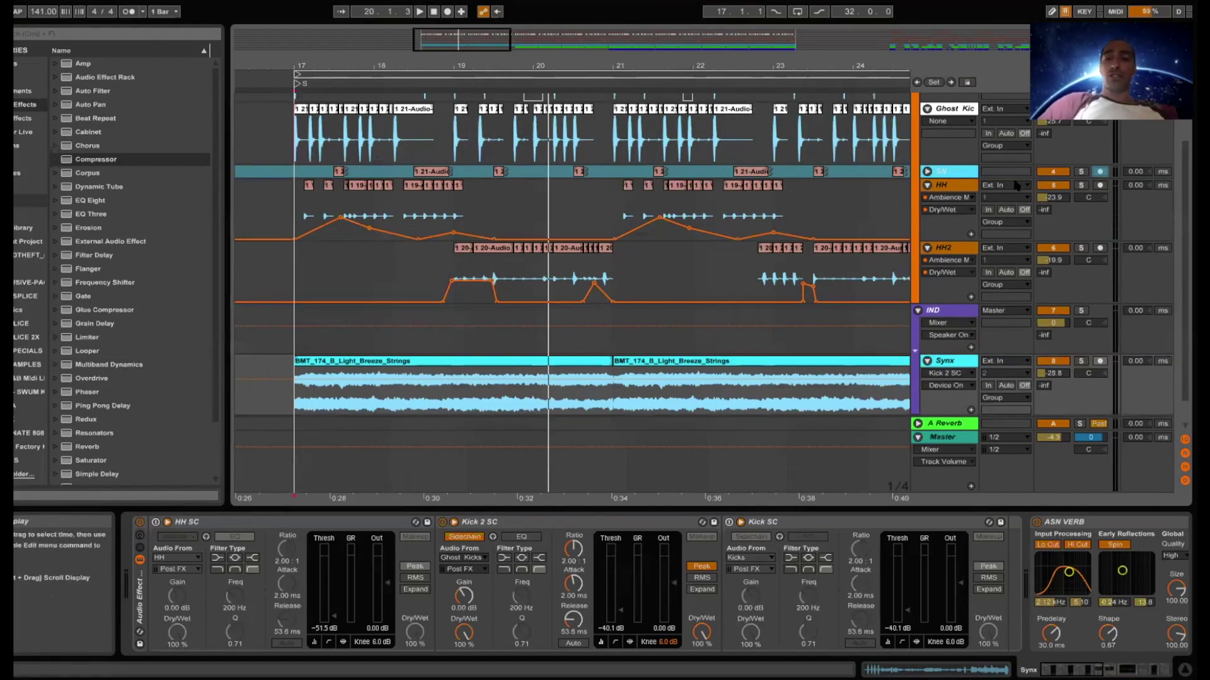
left_click(966, 184)
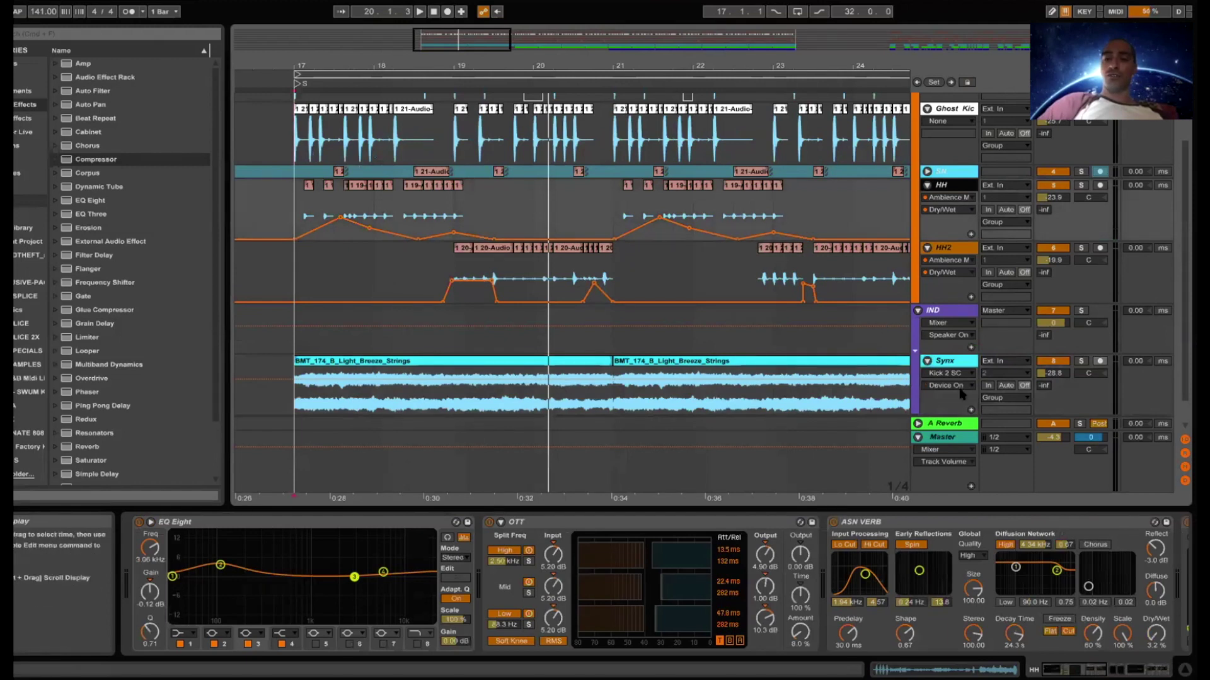
left_click(956, 363)
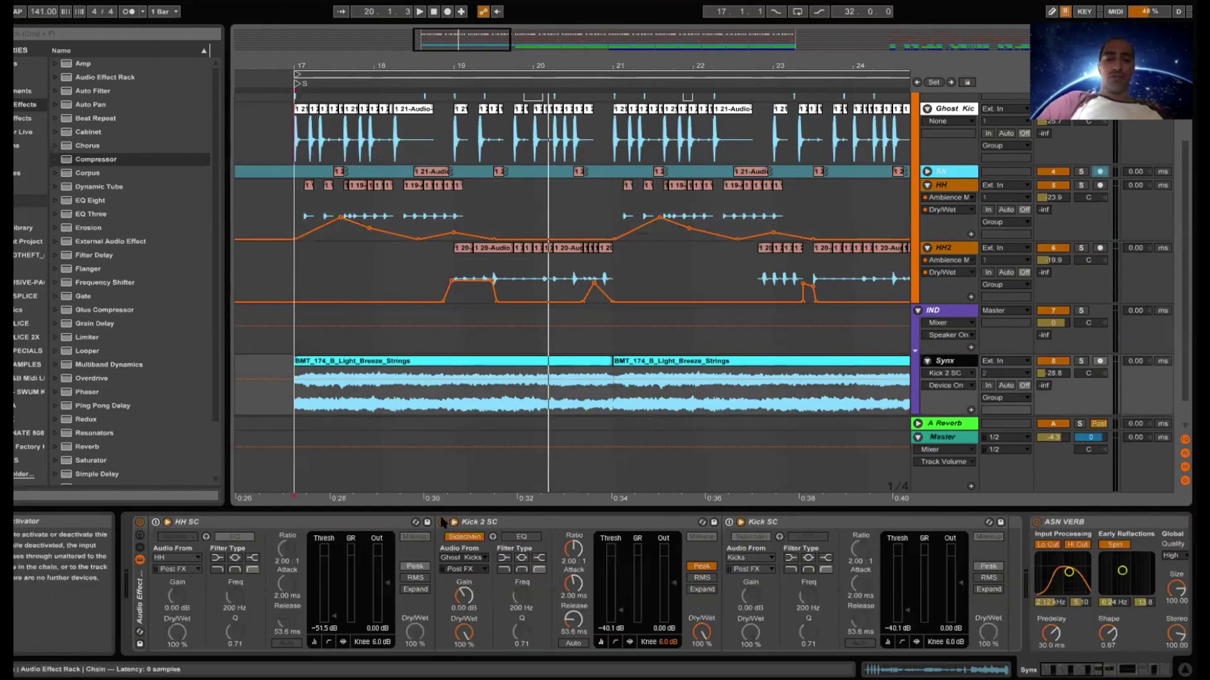
left_click(155, 522)
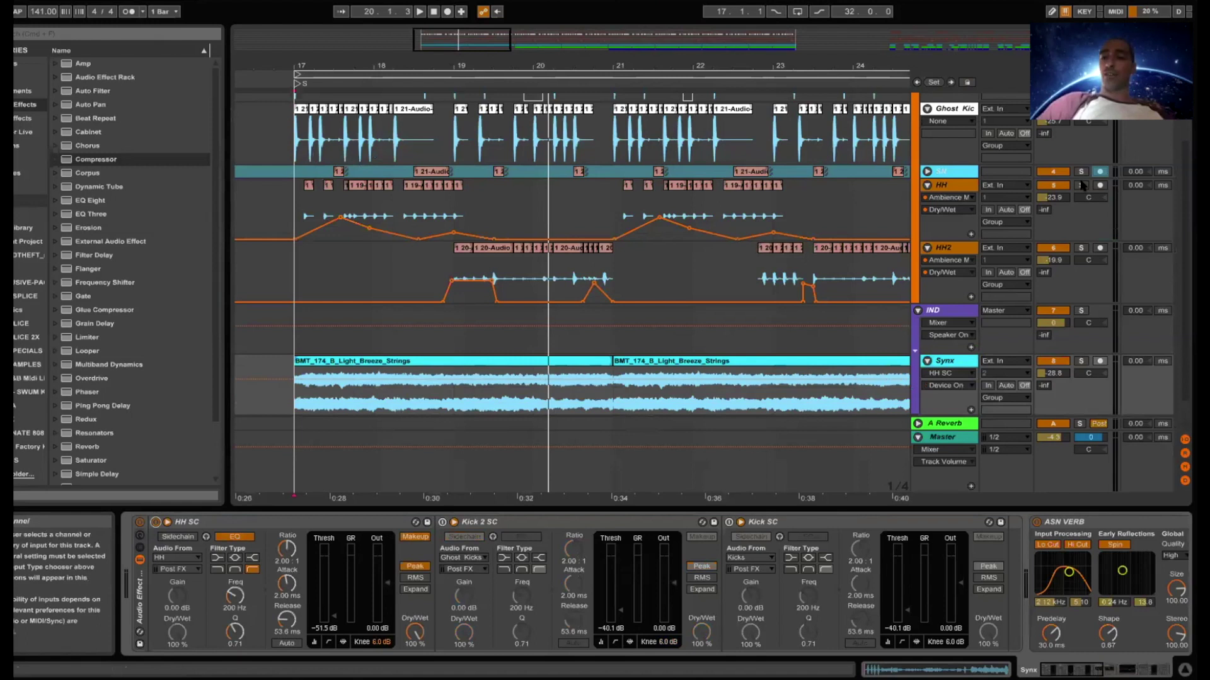
- Play the HH track soloed from bar 17 to hear the hi-hat trigger pattern
left_click(1080, 186)
key("space")
key("space")
key("space")
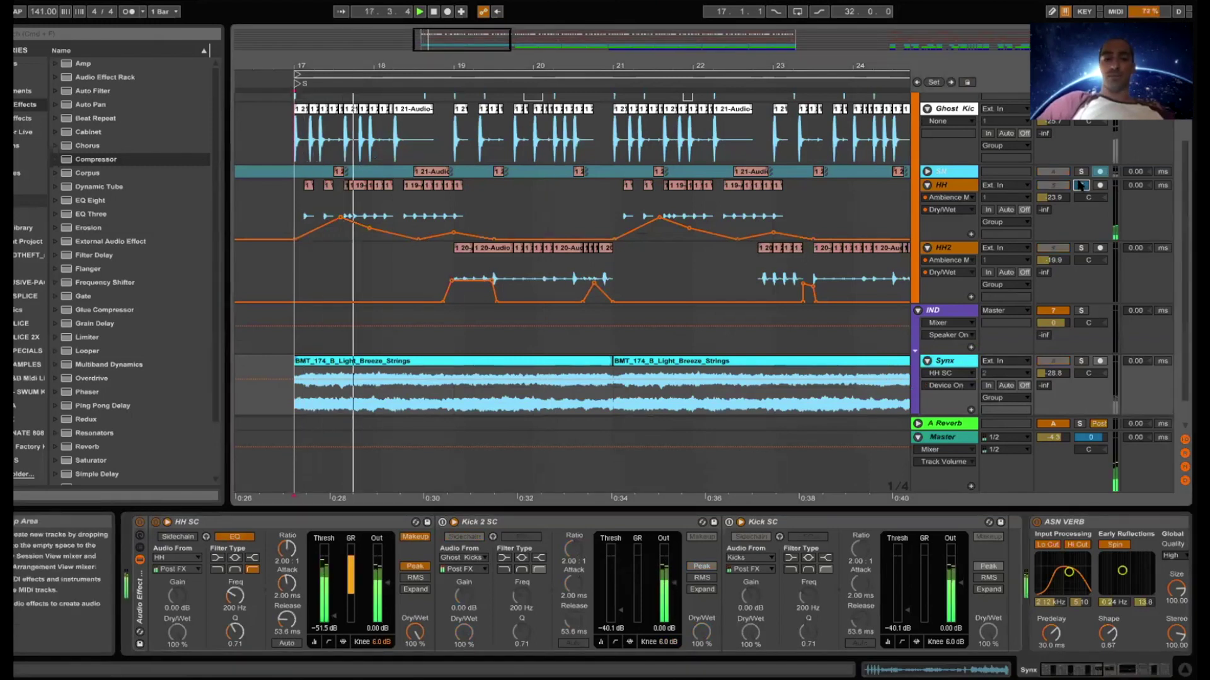
- Solo the Synx track, enable the HH SC compressor's external sidechain, and play from bar 17 to compare the ducking with the HH clips
left_click(1081, 362)
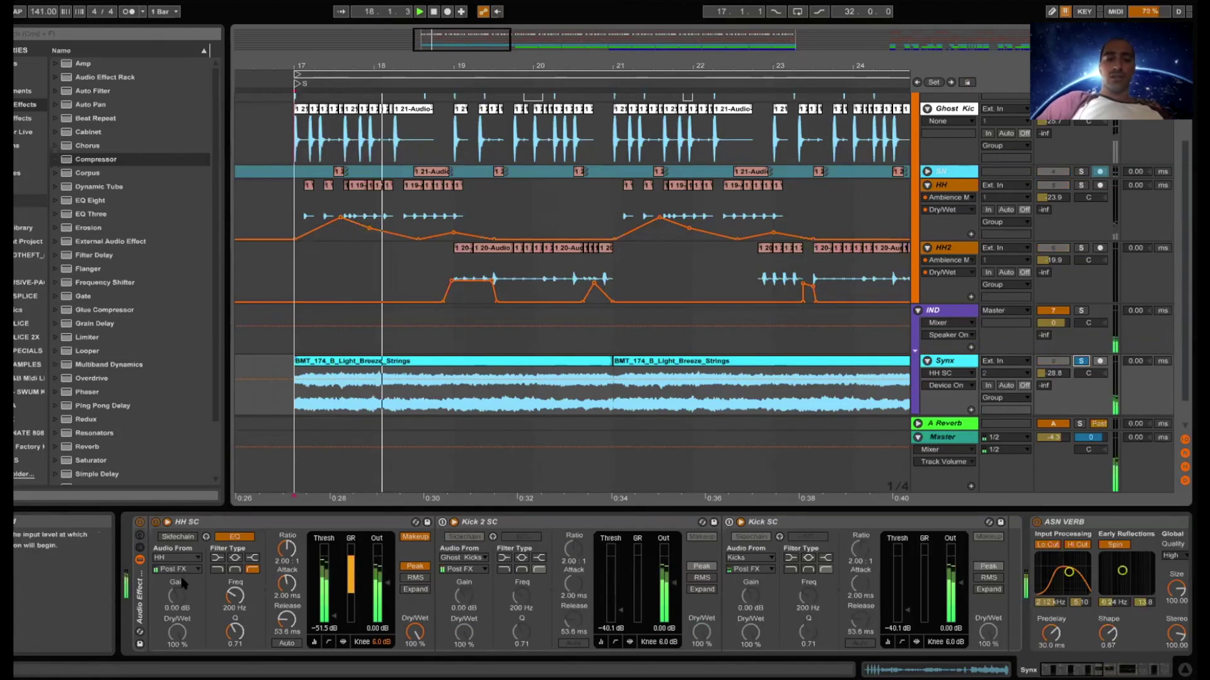
left_click(179, 537)
key("space")
key("space")
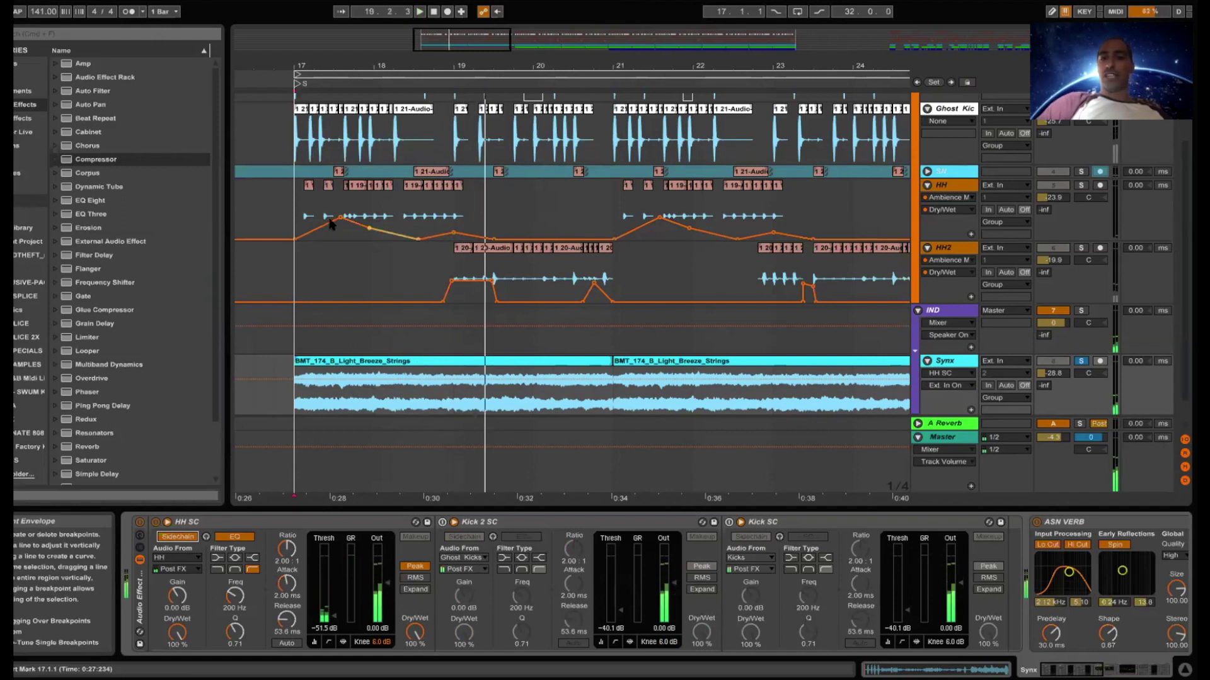
left_click(291, 216)
key("space")
key("space")
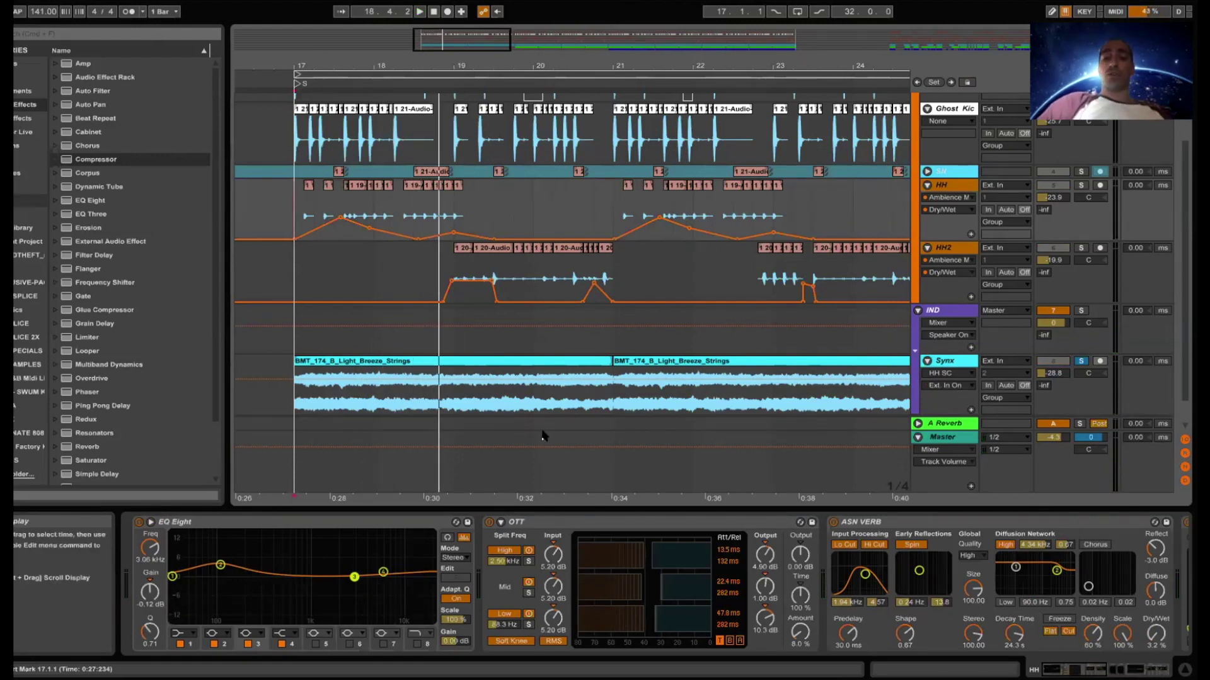
- On the Synx track, turn off the HH SC compressor and turn on both the Kick SC and Kick 2 SC compressors
scroll(943, 346, "up", 2)
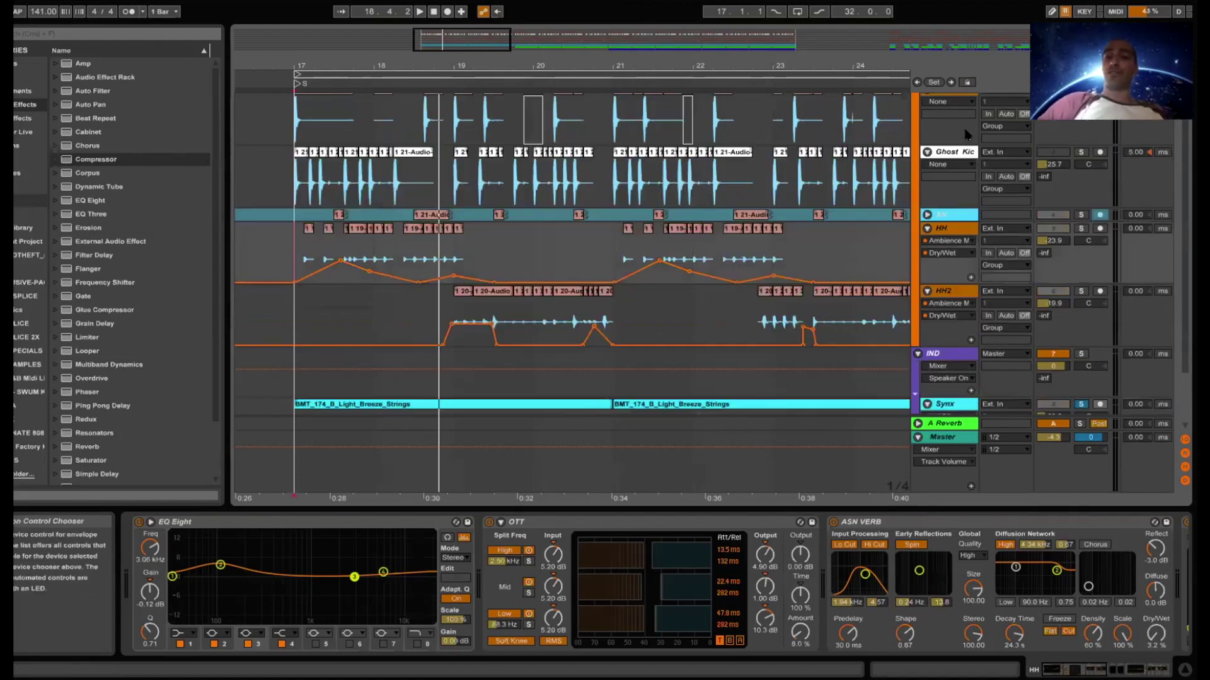
scroll(944, 374, "down", 1)
left_click(943, 375)
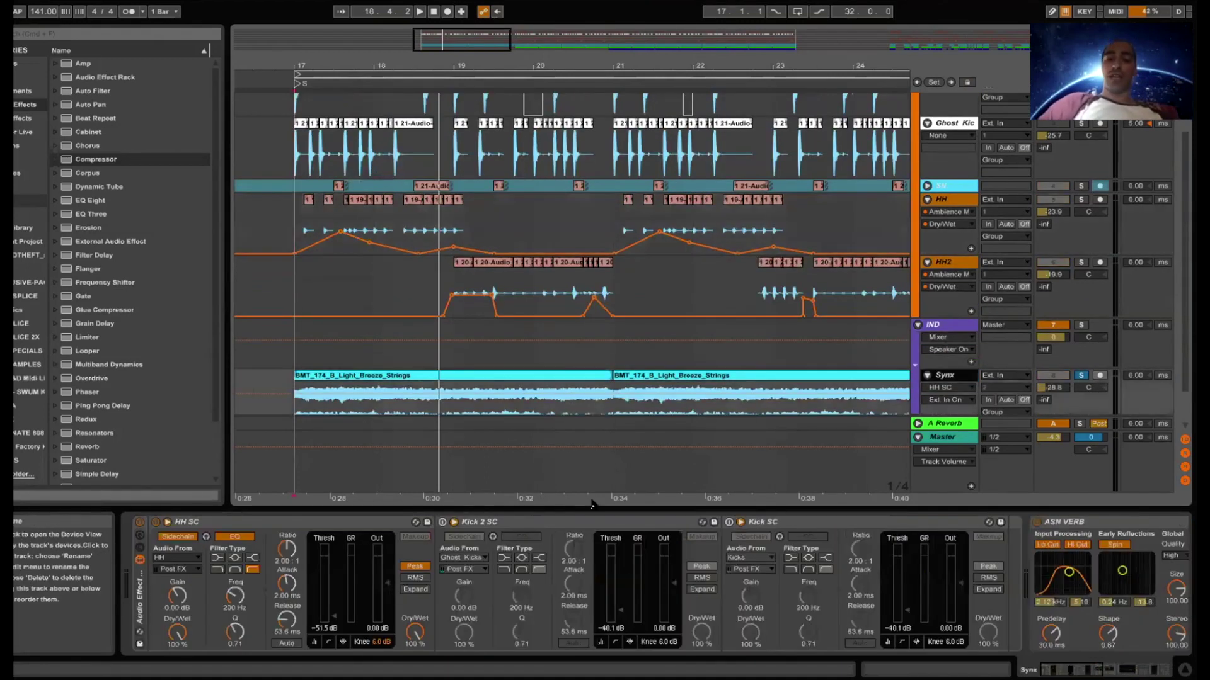
left_click(729, 522)
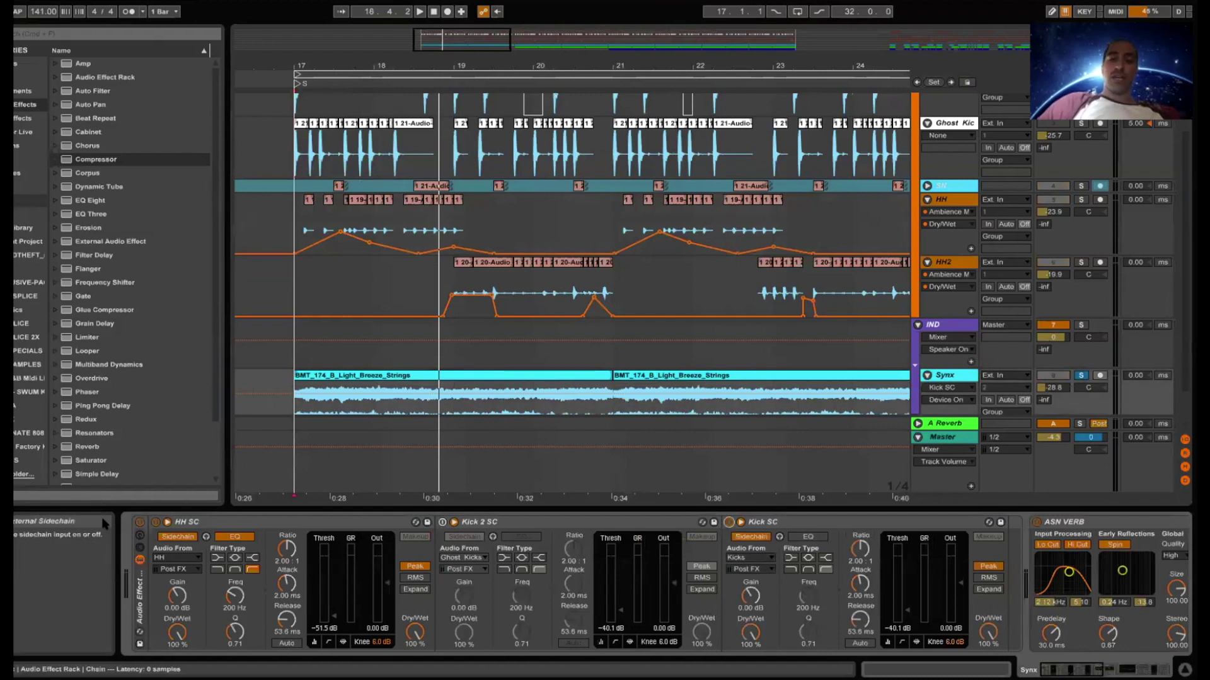
left_click(155, 522)
left_click(443, 523)
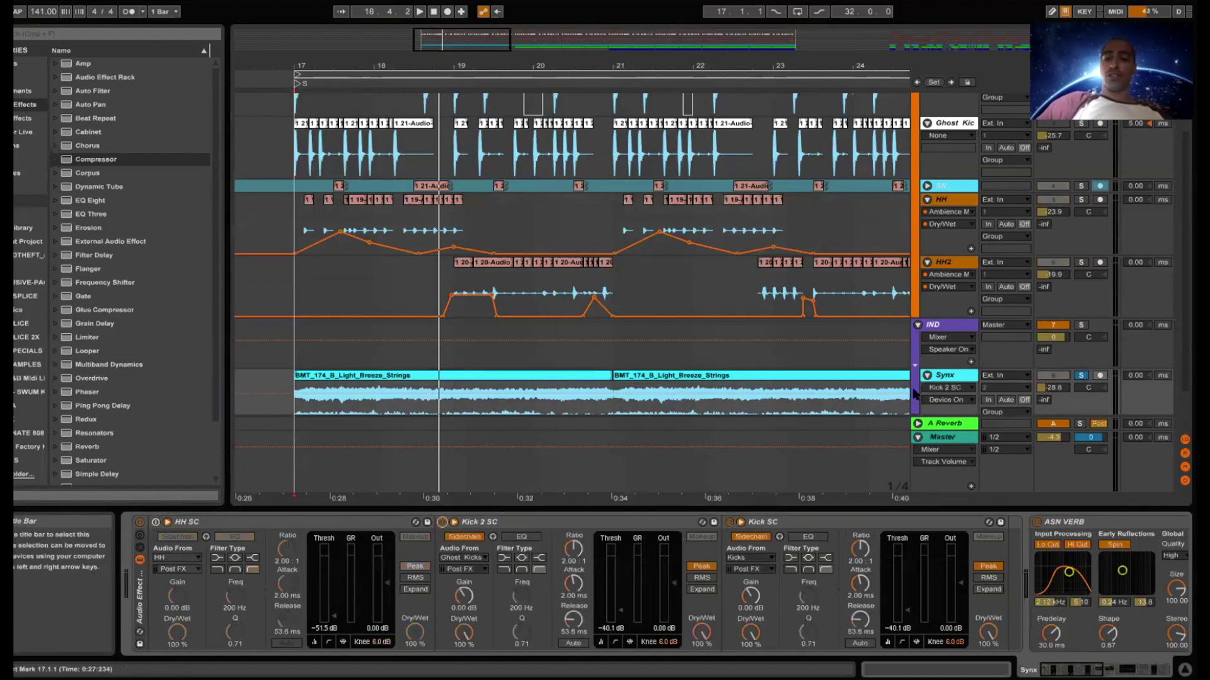
- Unsolo the Synx track and play the full mix from bar 17 with both kick-triggered compressors active
key("space")
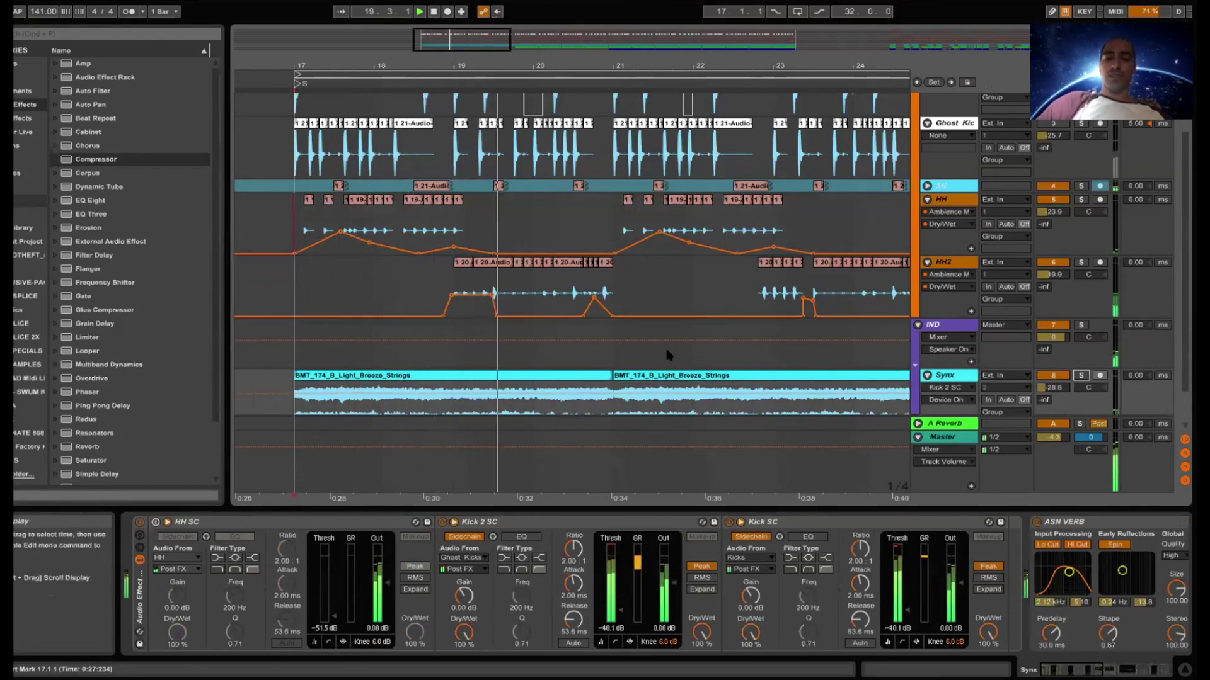
key("space")
key("space")
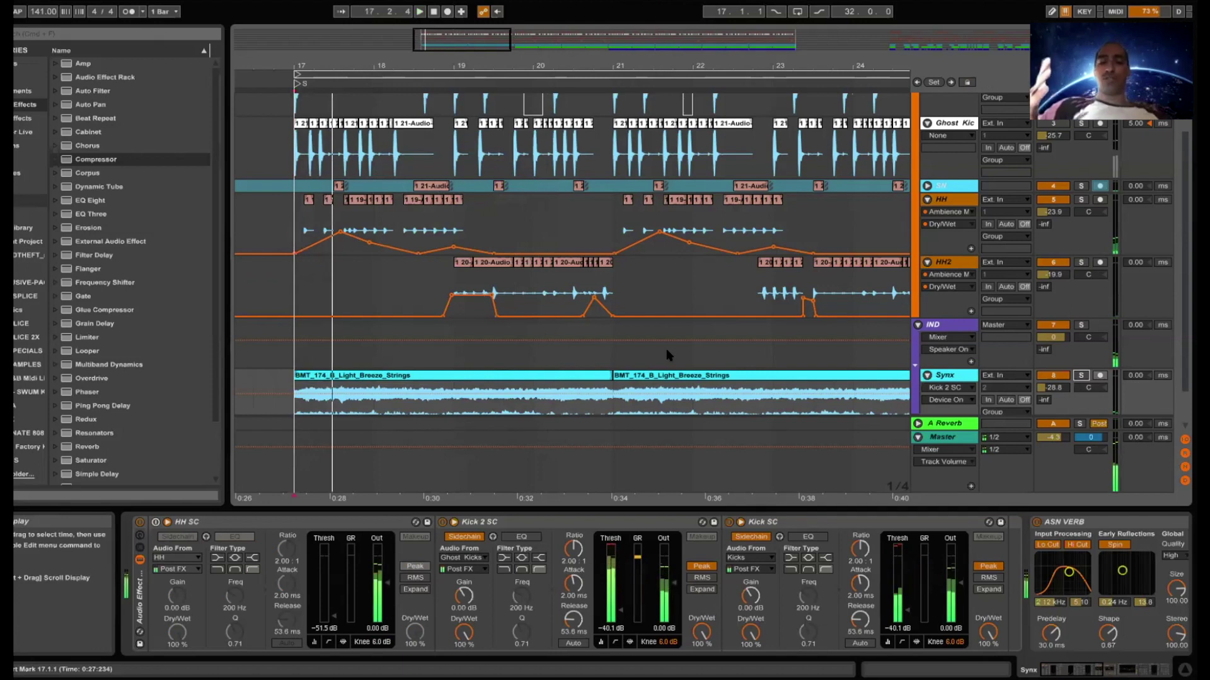
scroll(514, 316, "down", 1)
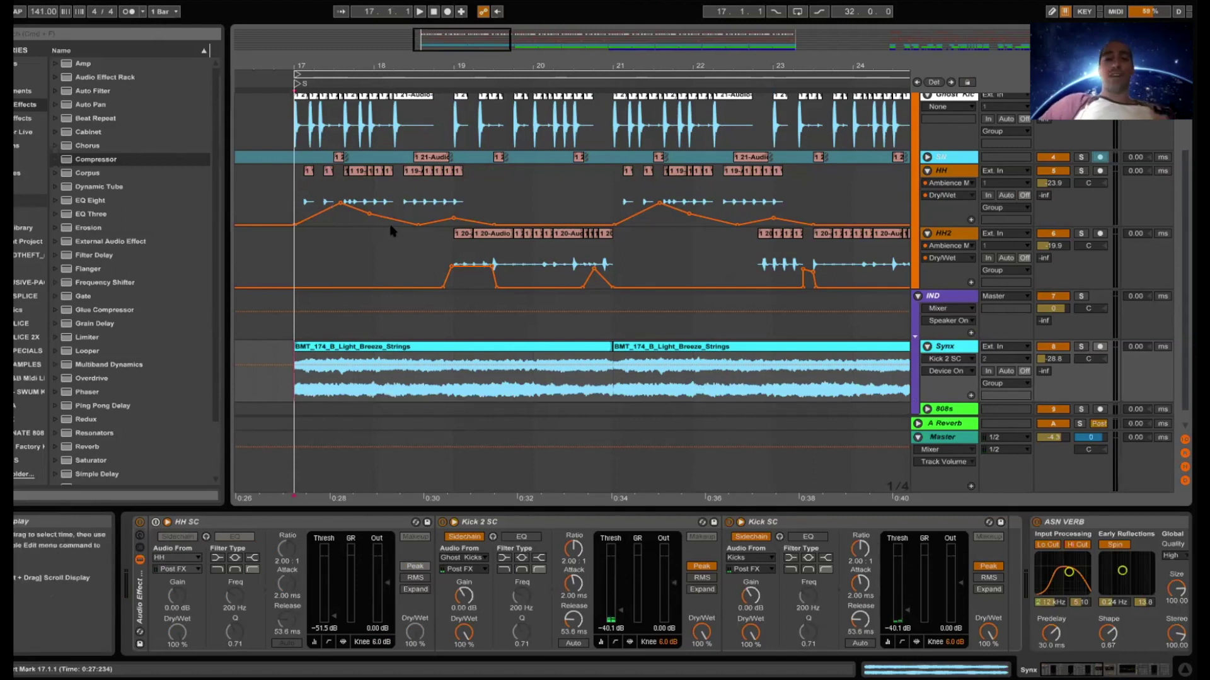
scroll(421, 212, "up", 3)
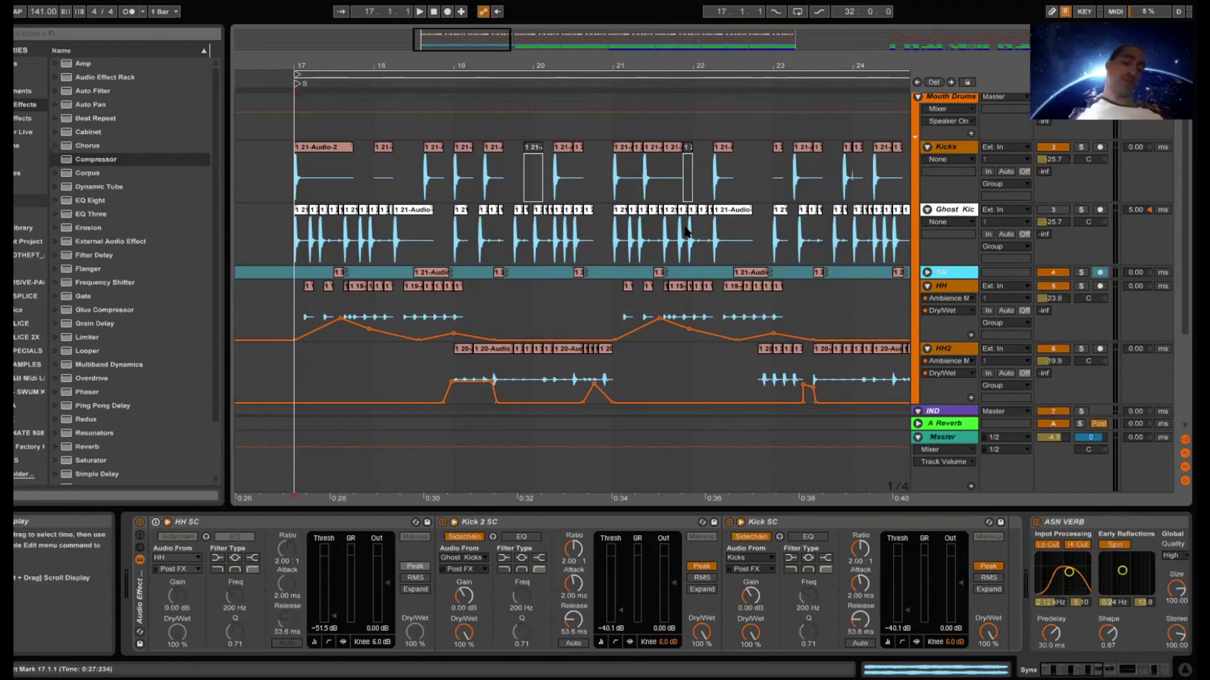
scroll(687, 232, "down", 5)
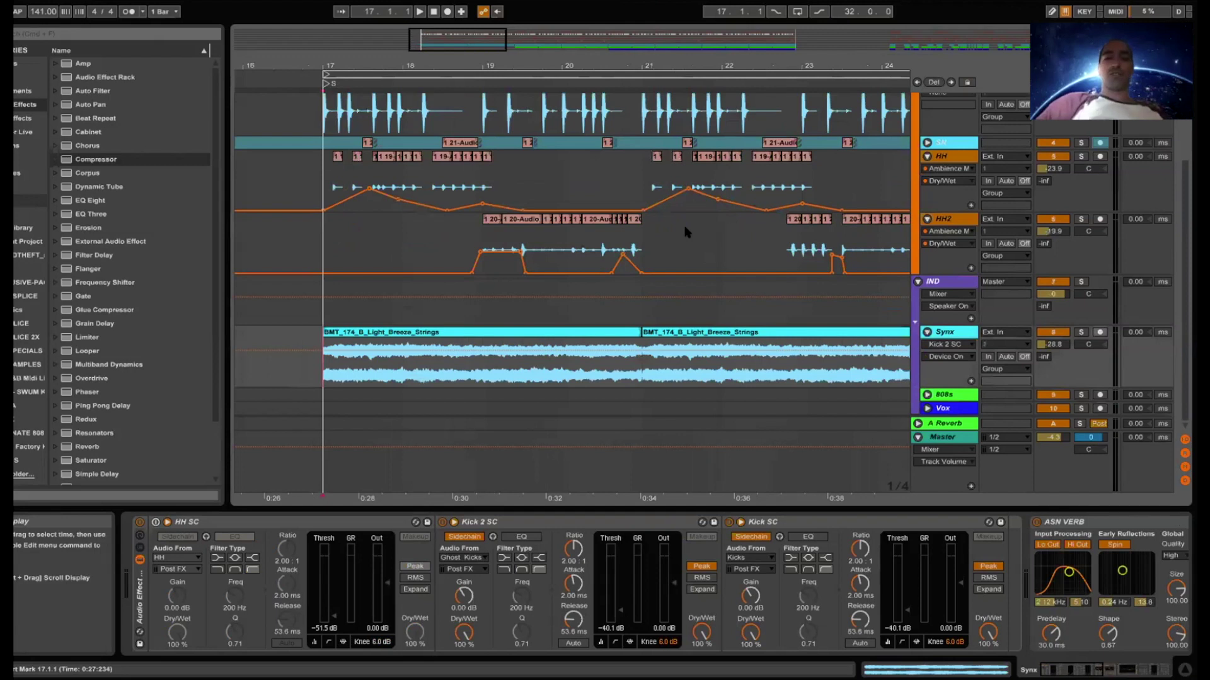
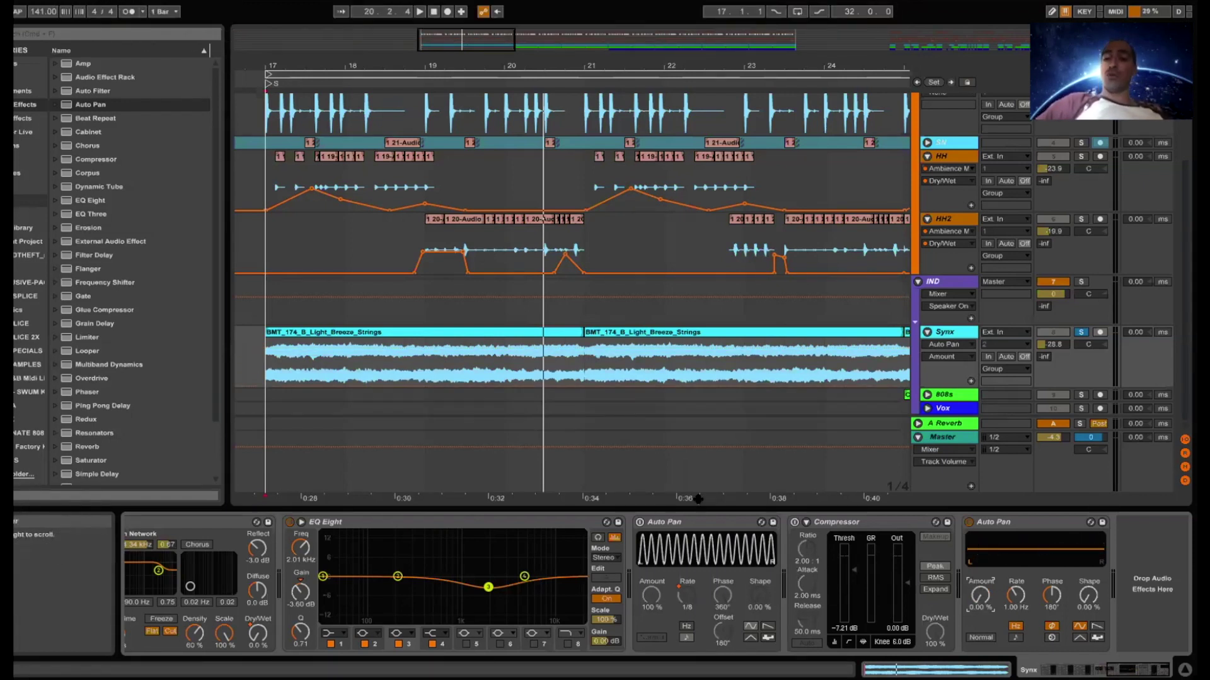
- Move the inactive Auto Pan to the Synx chain's end and set the active one to a tempo-synced 1/16 rate, 360° phase and 100% amount
left_click(693, 521)
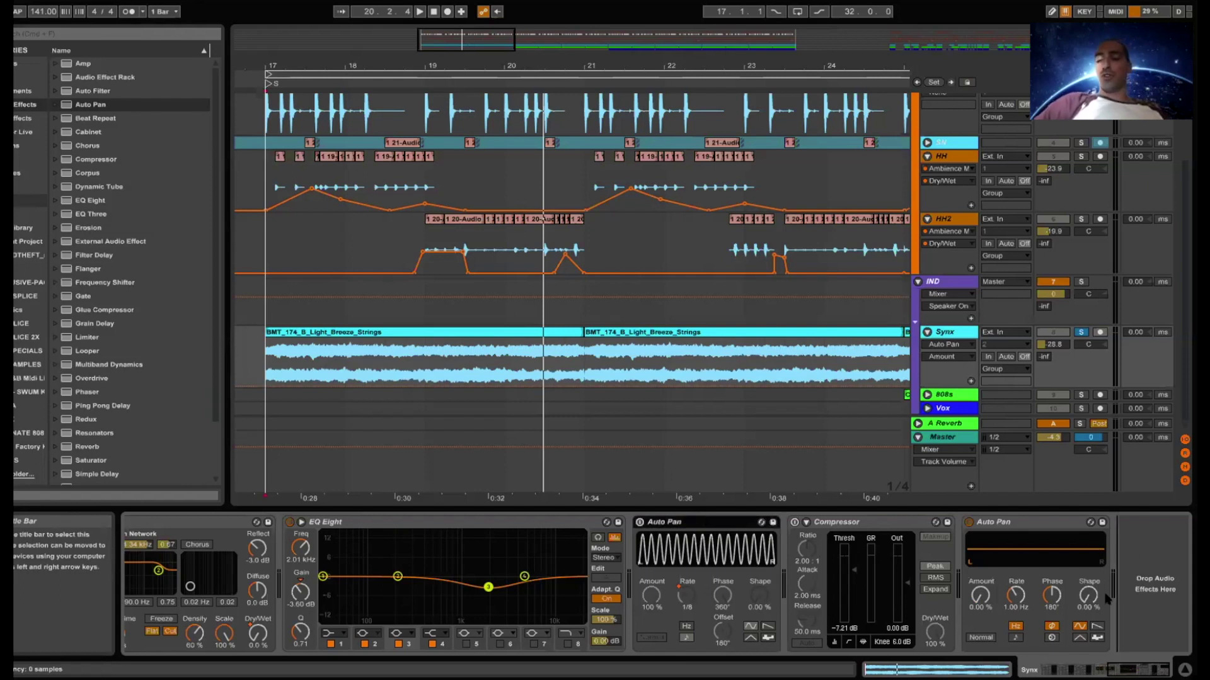
left_click_drag(1106, 596, 1110, 592)
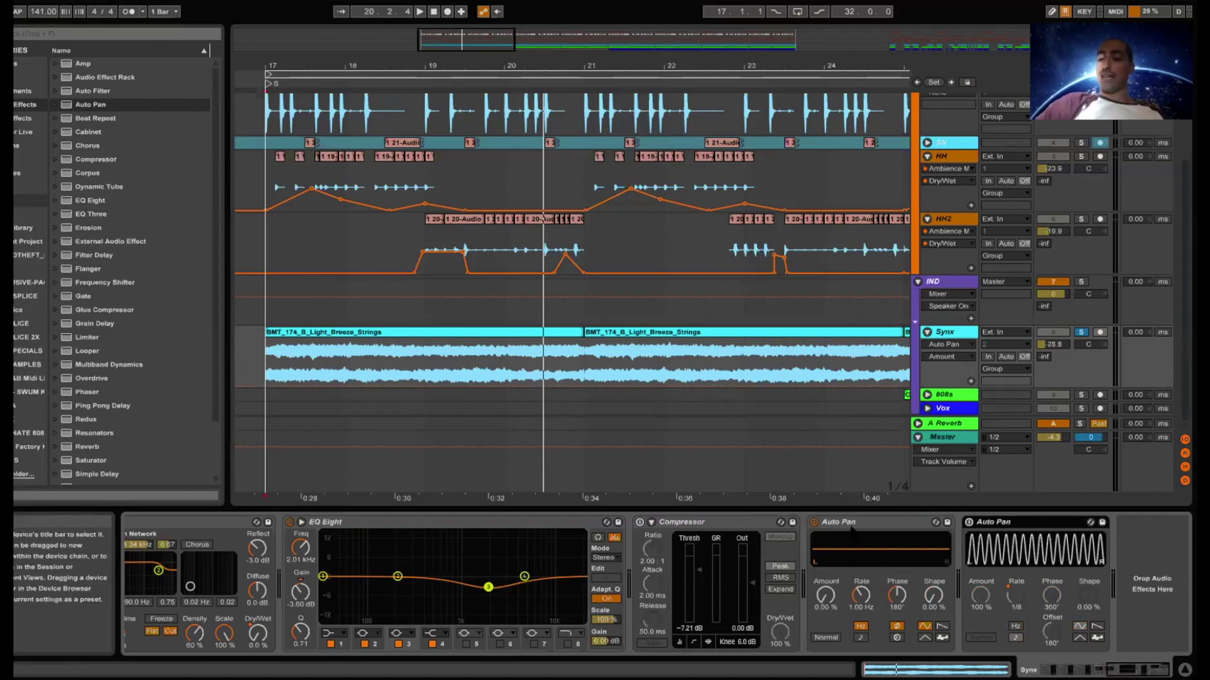
left_click(860, 637)
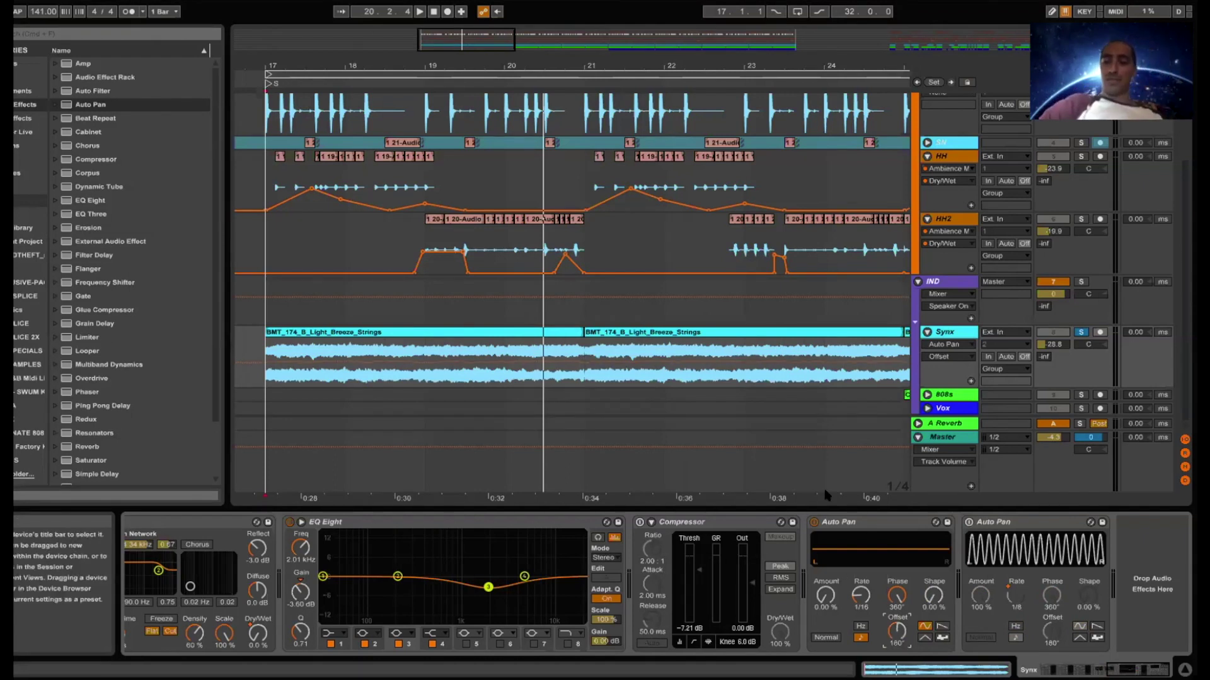
left_click_drag(828, 596, 828, 533)
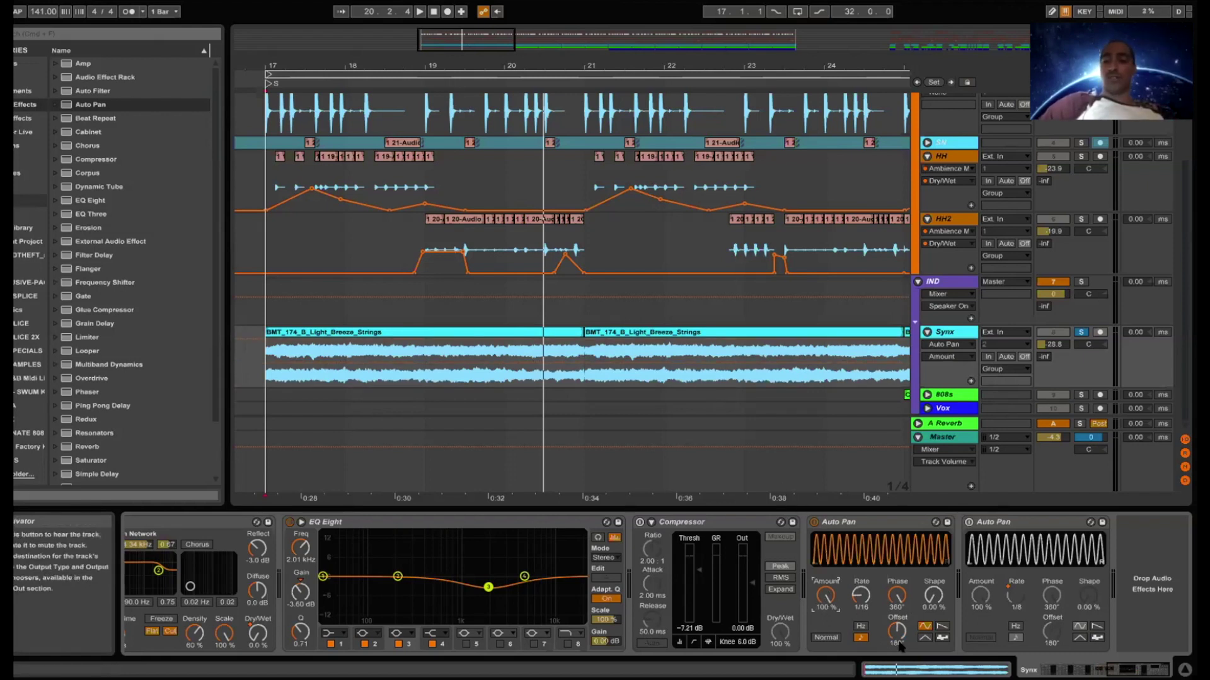
- Play from bar 17 while trying different synced rates on the active Auto Pan, from 1/16 through 1/12 to 1/24
key("space")
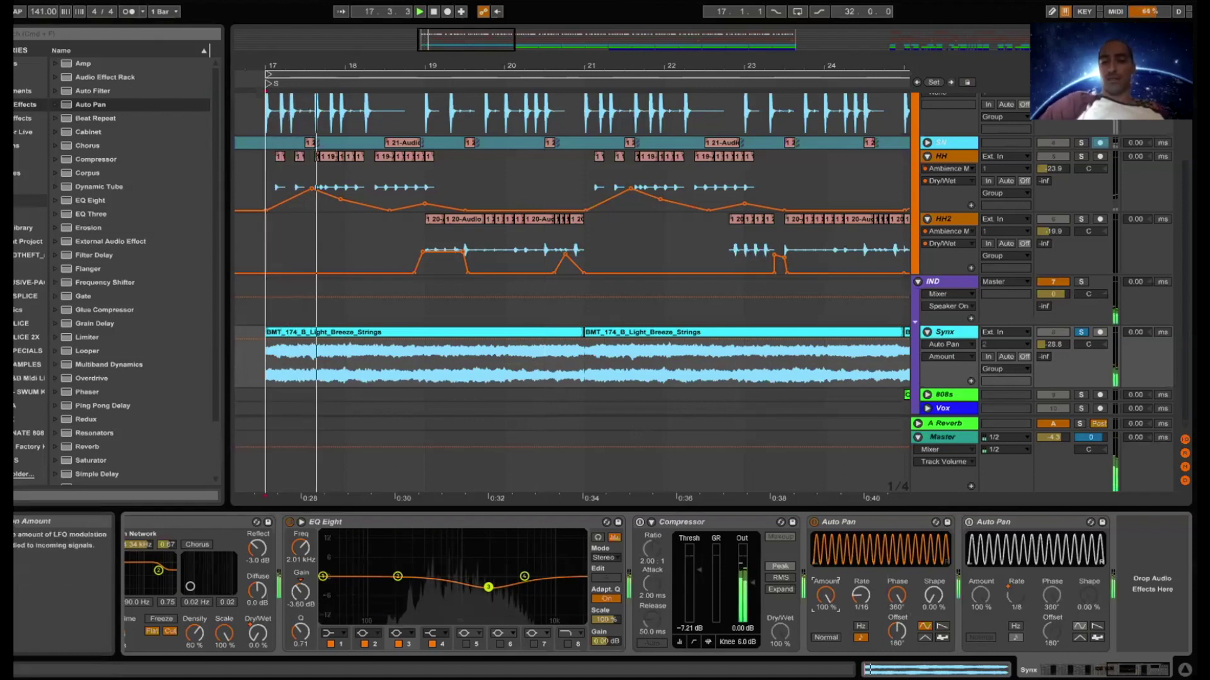
left_click(850, 589)
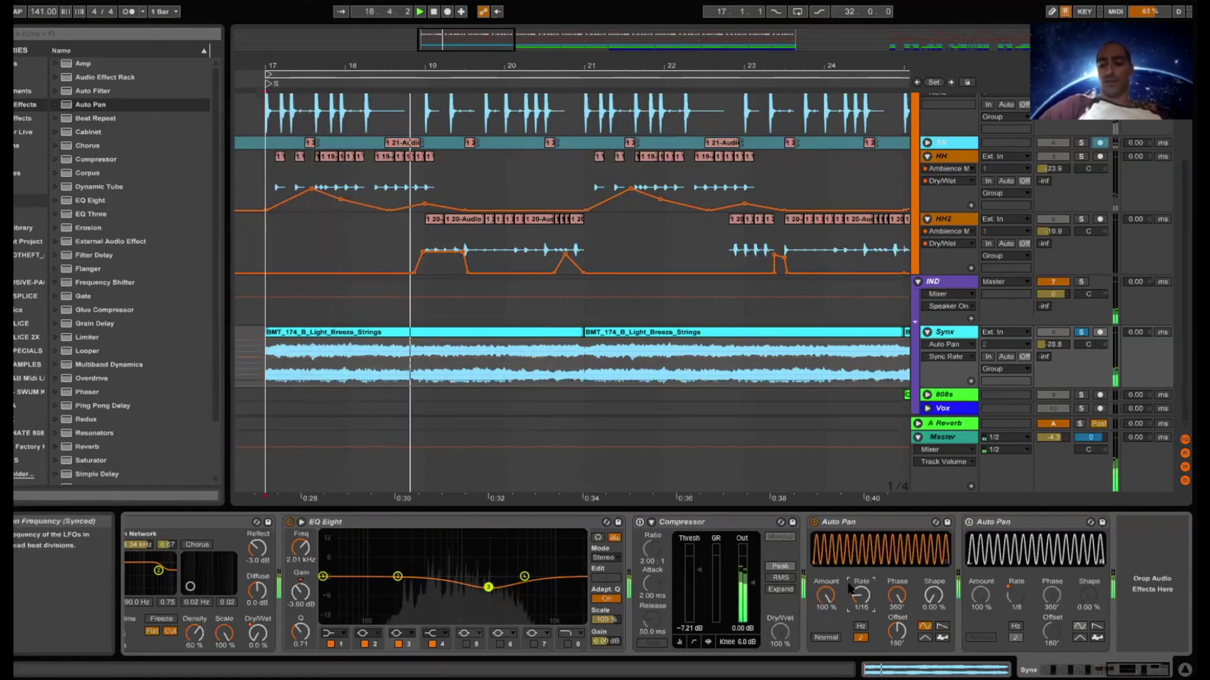
left_click_drag(849, 589, 850, 582)
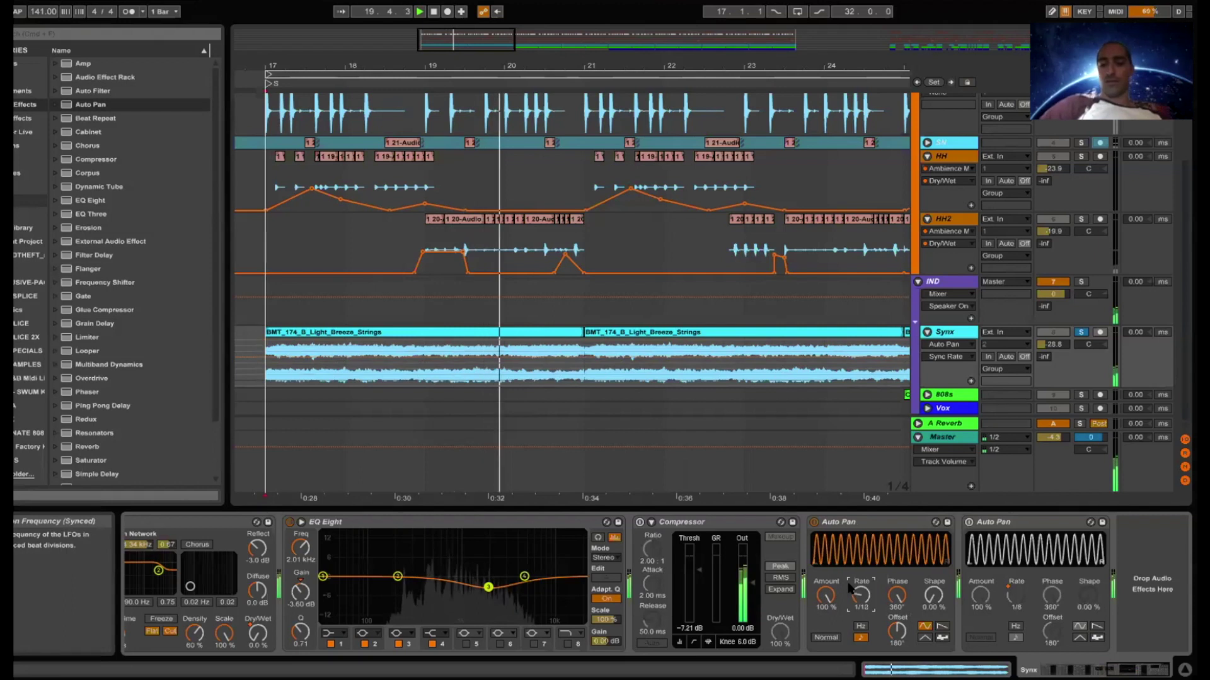
scroll(849, 588, "up", 1)
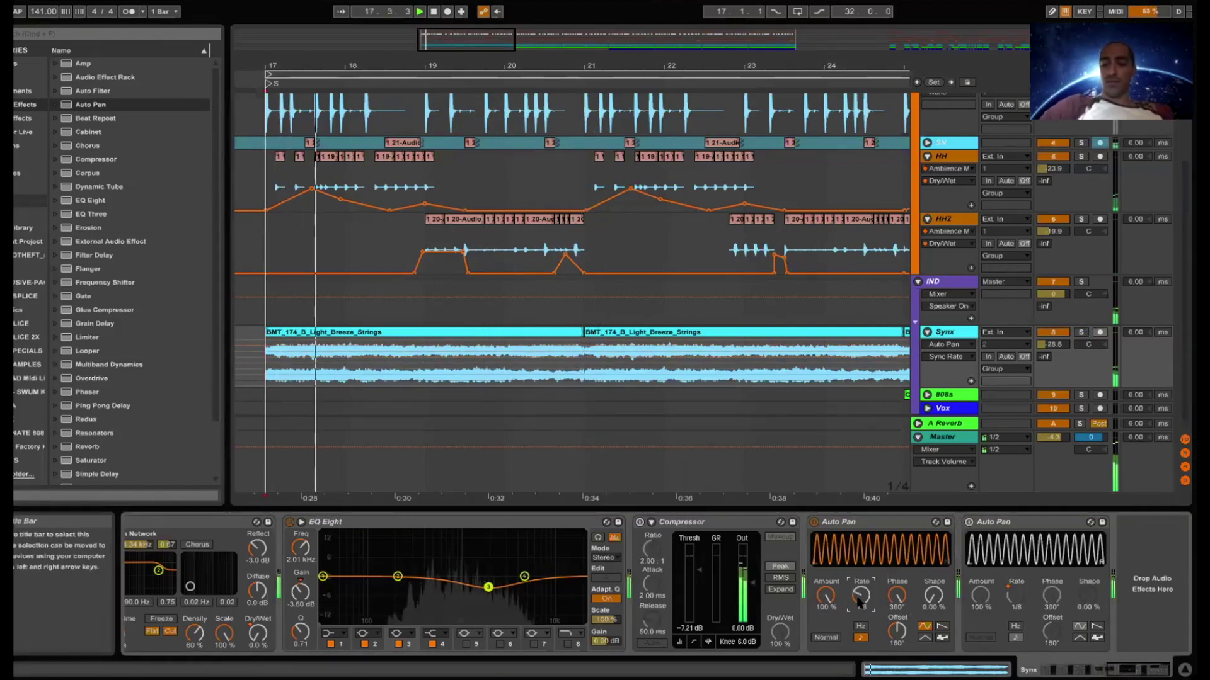
scroll(858, 602, "down", 1)
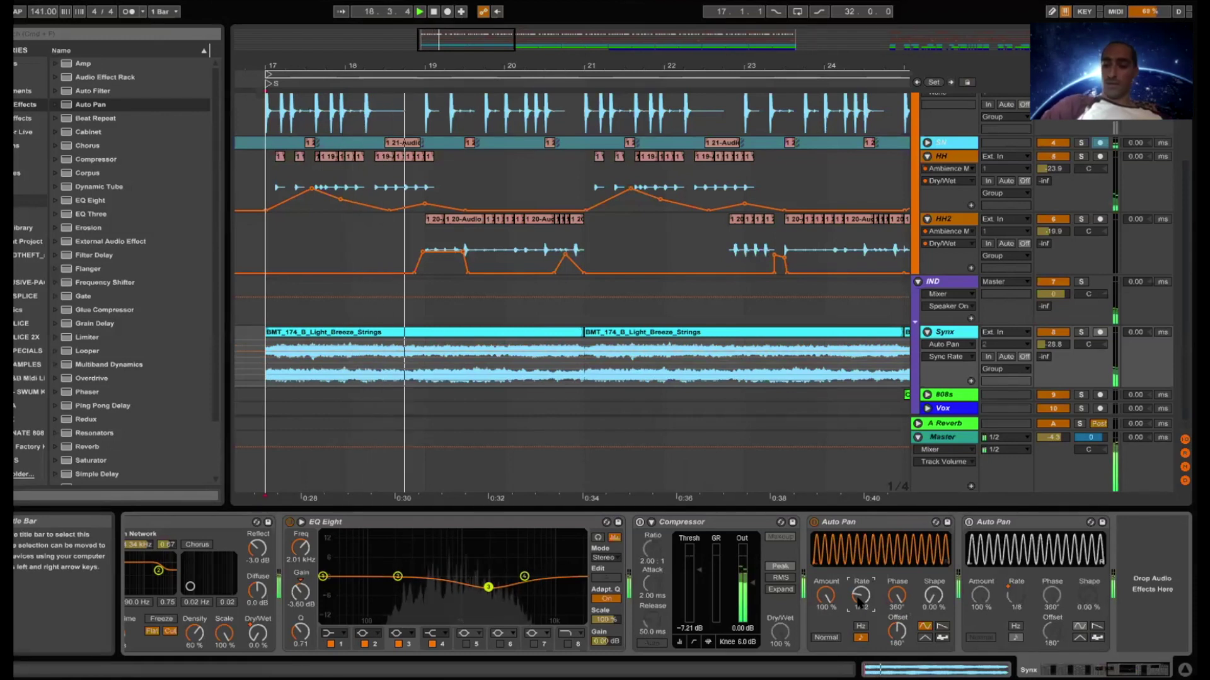
scroll(858, 602, "down", 1)
scroll(858, 601, "down", 1)
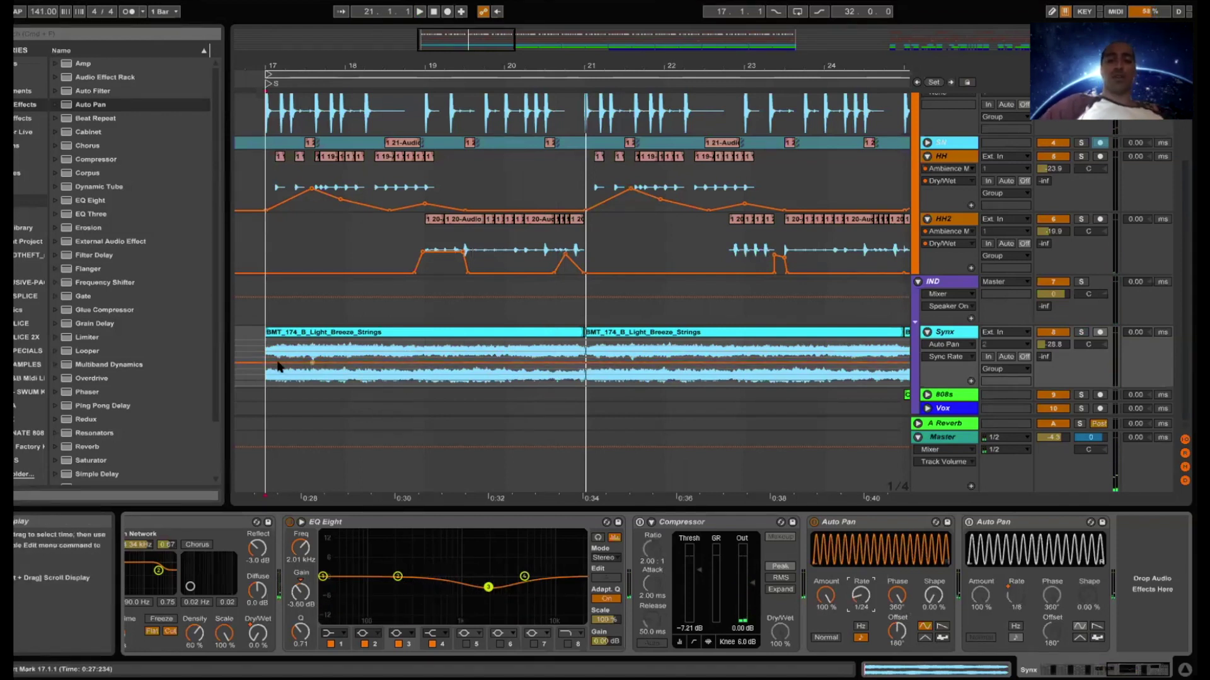
- Try a stepped Sync Rate automation over bars 17 to 18 of the Synx strings, play it, and undo it
left_click_drag(269, 364, 342, 357)
key("space")
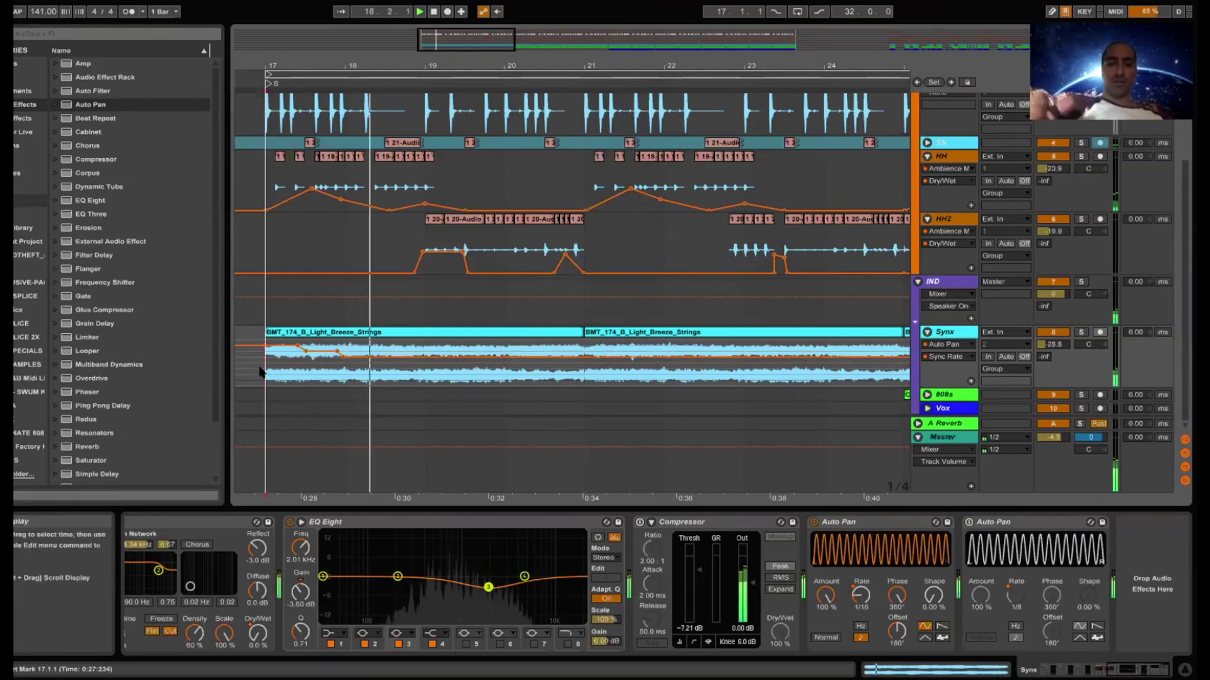
mouse_move(295, 346)
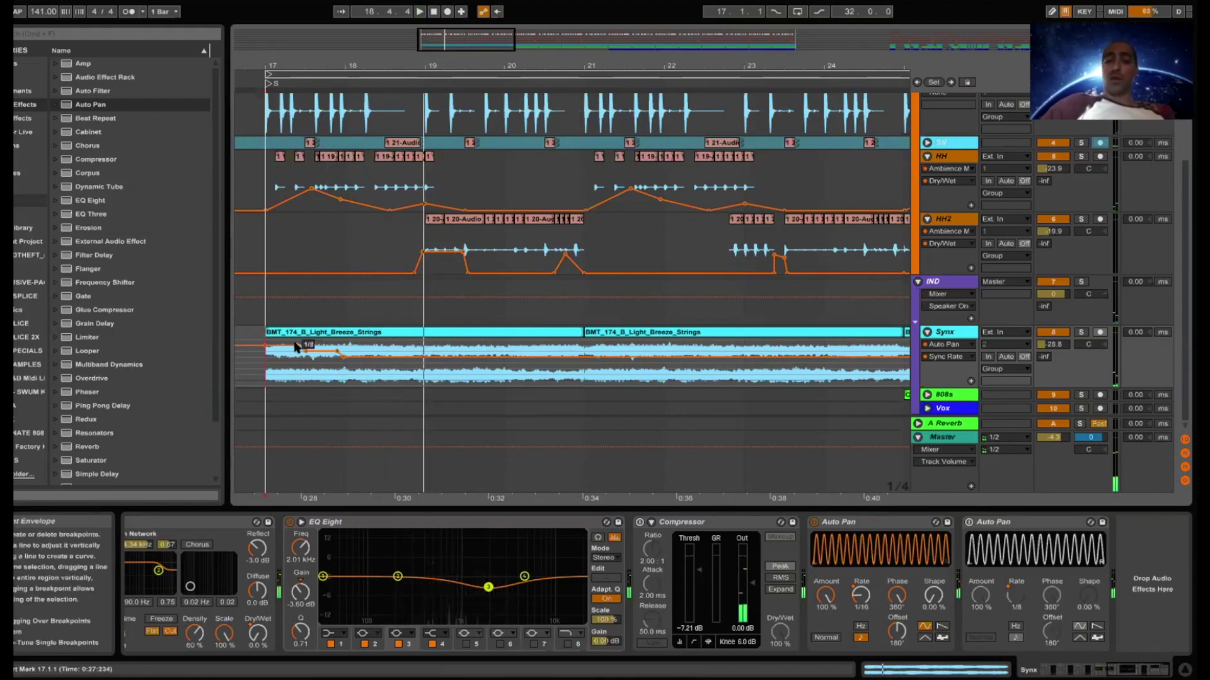
key("super+z")
key("super+z")
key("super+z")
- Play from bar 17 while setting the active Auto Pan's shape to 65.9% and its rate to 1/16
key("space")
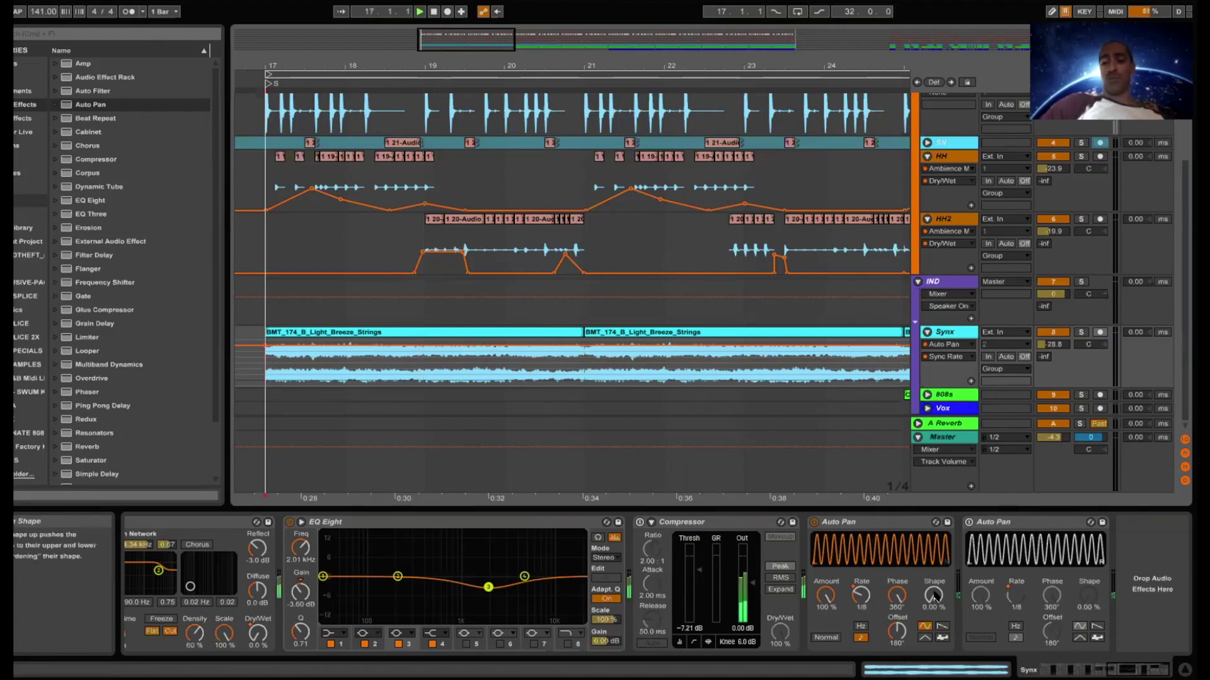
left_click_drag(934, 592, 933, 535)
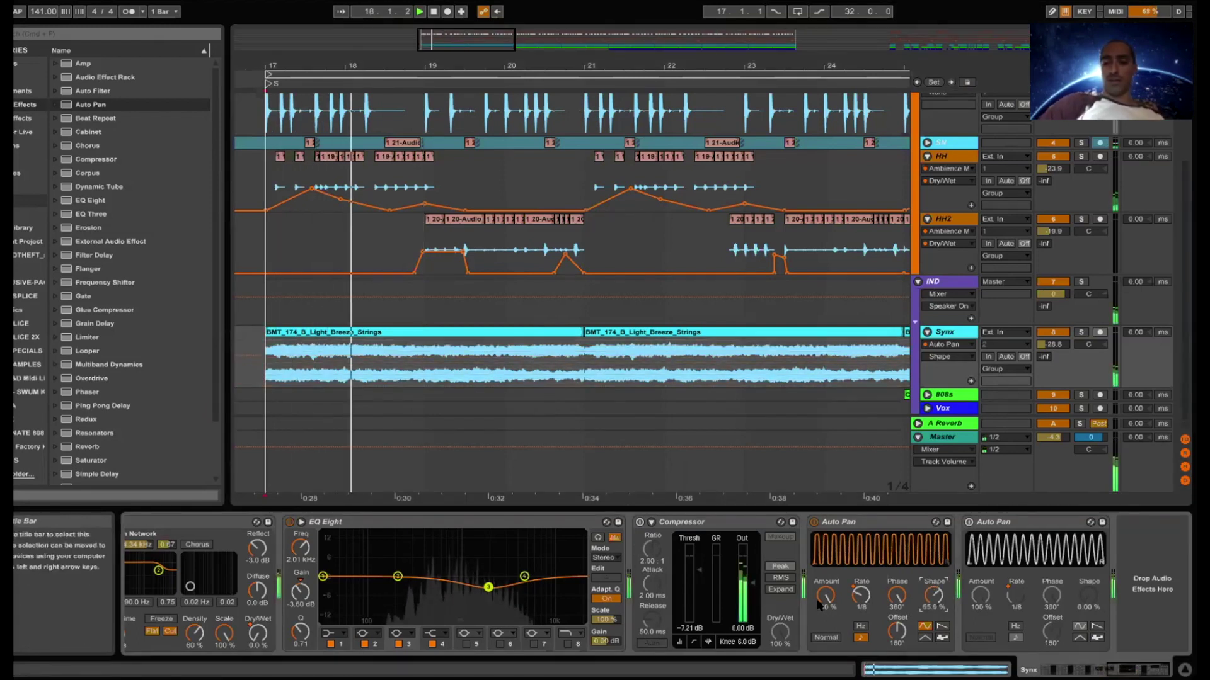
left_click(861, 596)
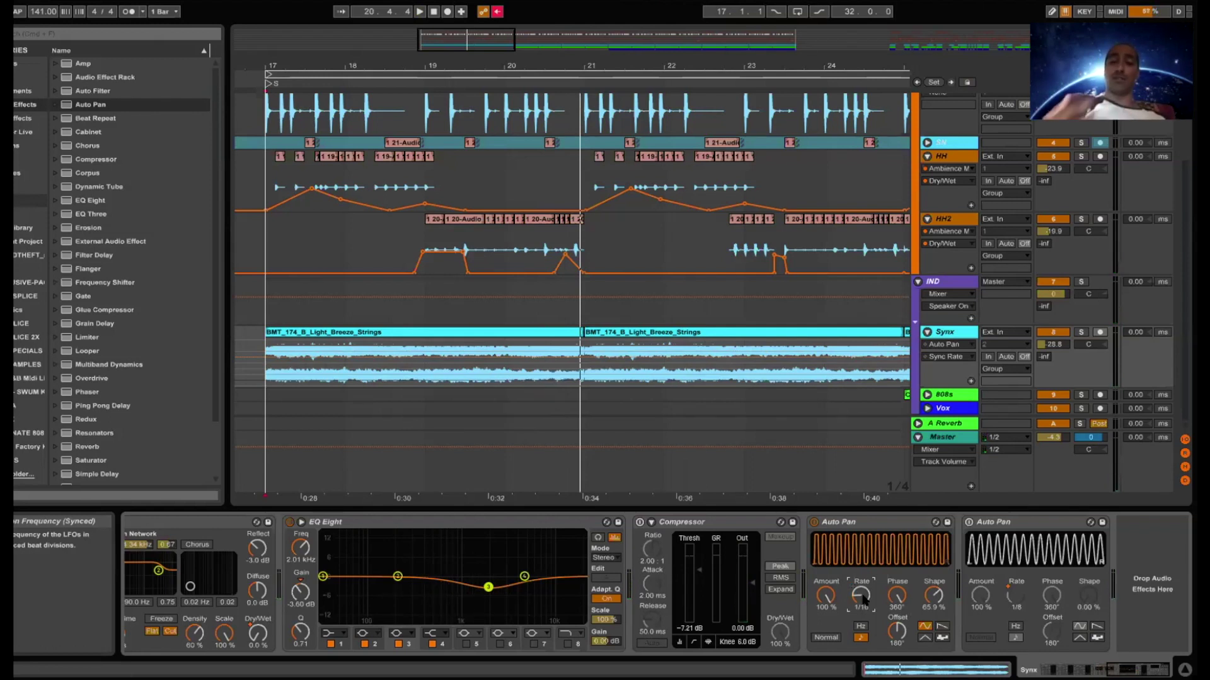
- Rename the active Auto Pan as LFO and save it among the Auto Pan presets
left_click(846, 522)
key("Return")
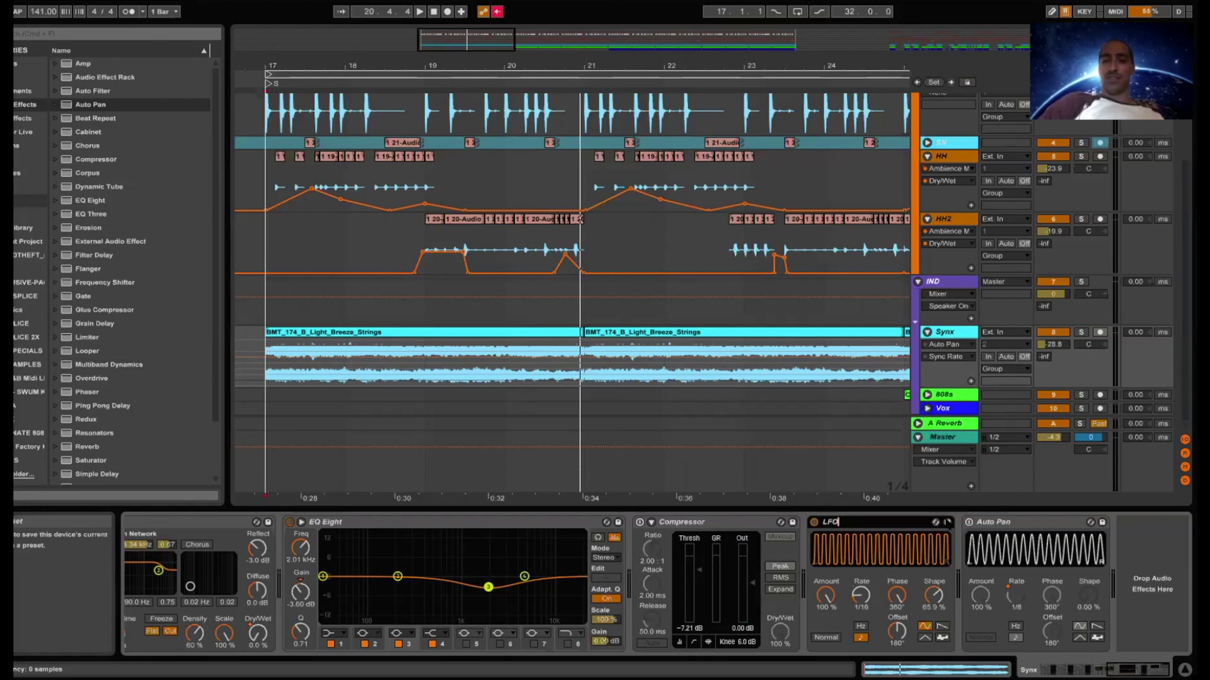
left_click(947, 522)
key("Return")
left_click(118, 188)
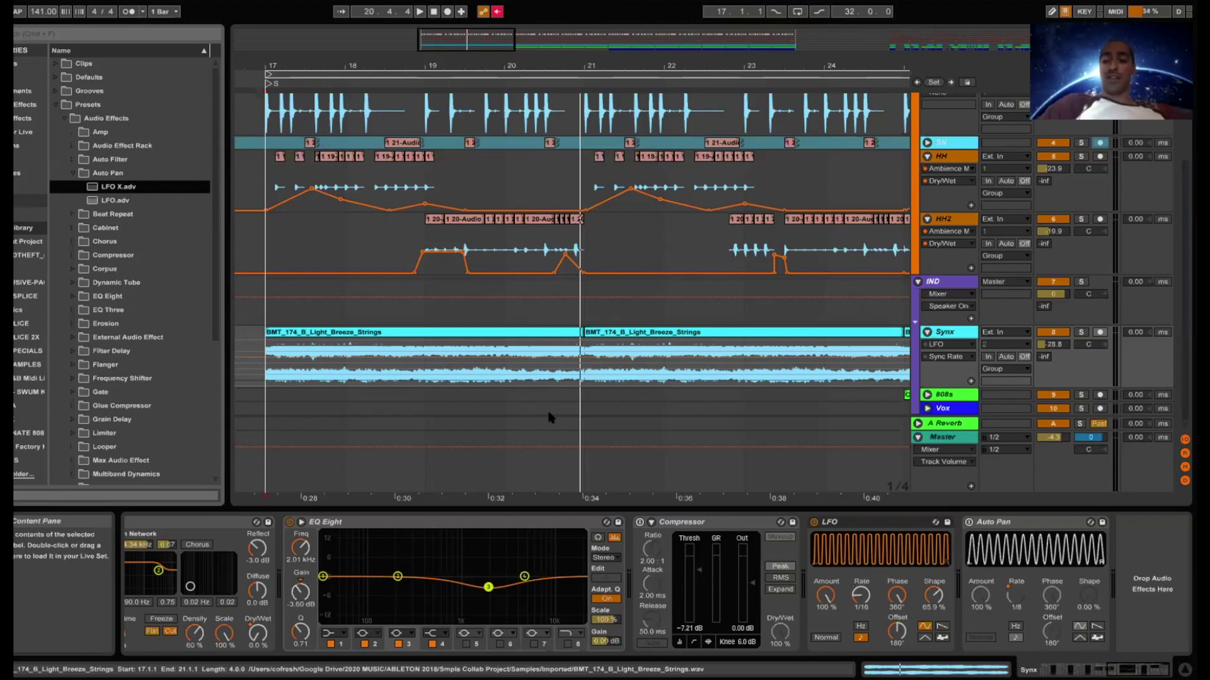
- Set the LFO device's amount to 0% and play the full mix from bar 17
left_click_drag(826, 594, 819, 630)
key("space")
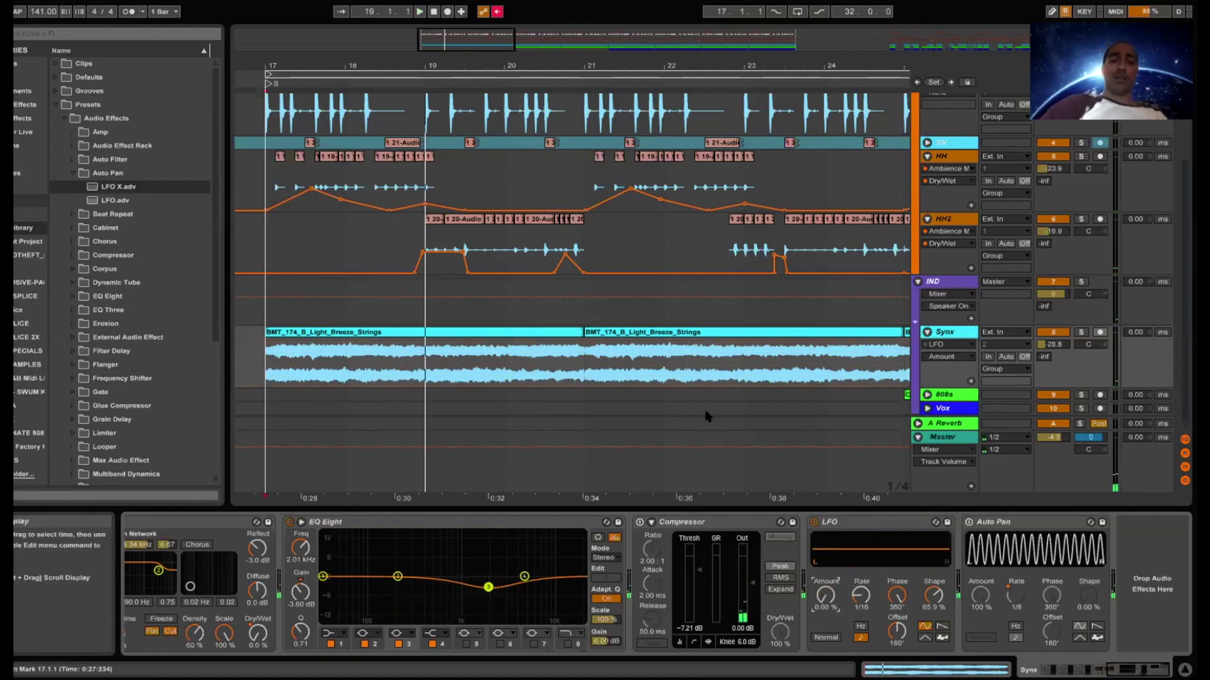
- Examine the chopped Synx, 808s and Vox clips from bar 57 and compare them with the continuous clips from bar 17
scroll(701, 410, "right", 5)
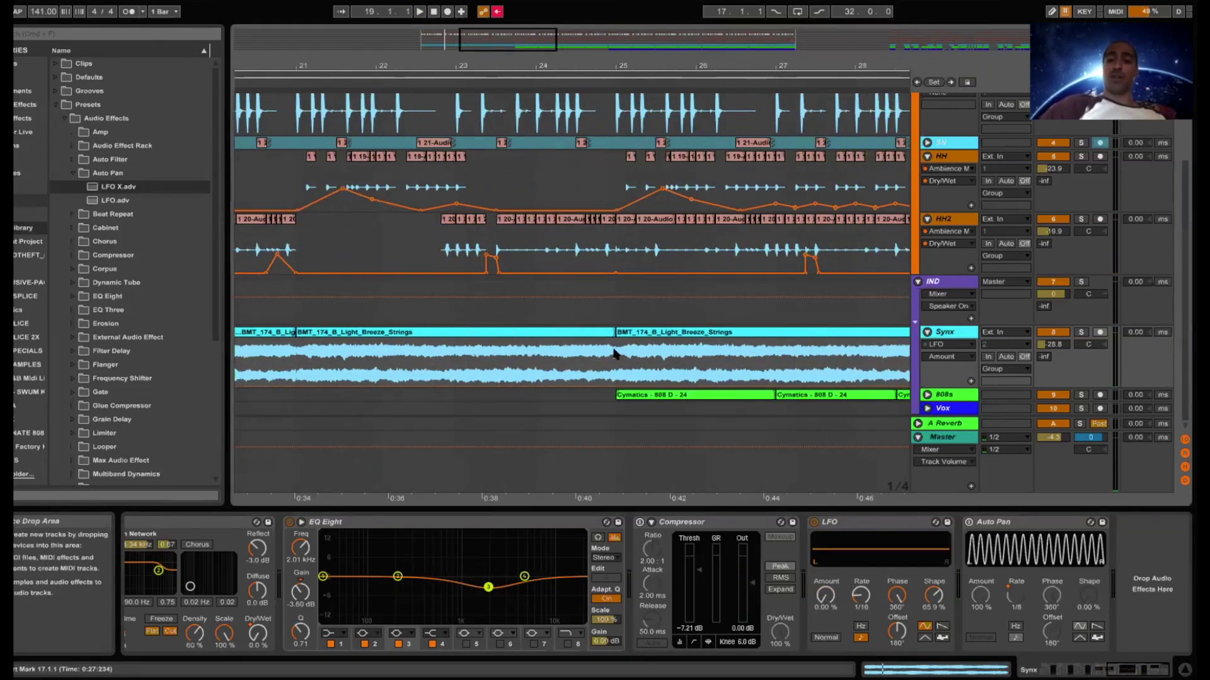
scroll(617, 354, "right", 15)
scroll(616, 354, "up", 1)
scroll(614, 354, "right", 20)
scroll(614, 354, "down", 1)
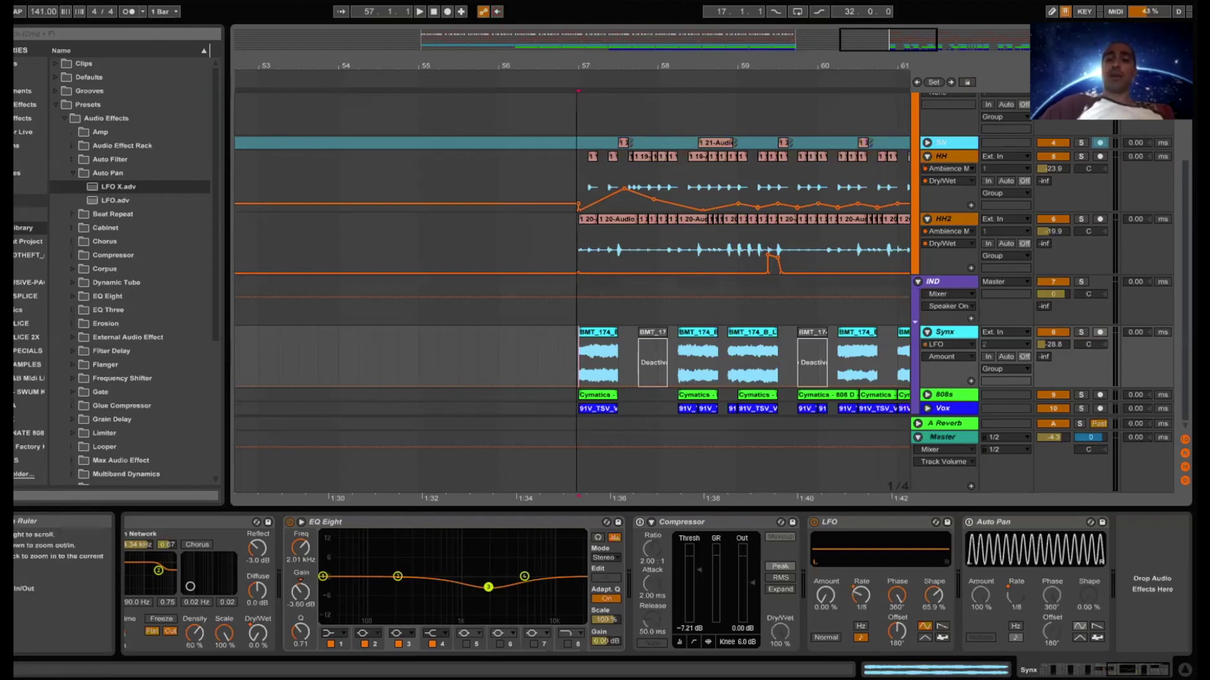
key("minus")
key("minus")
key("minus")
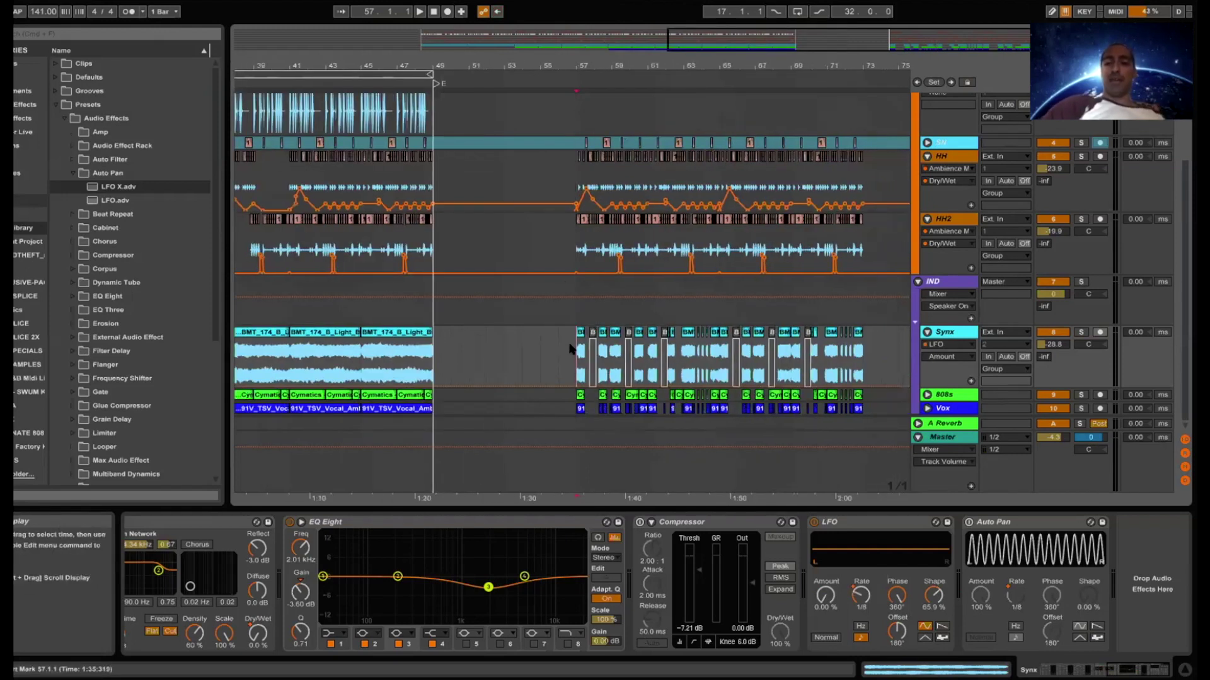
scroll(570, 349, "left", 10)
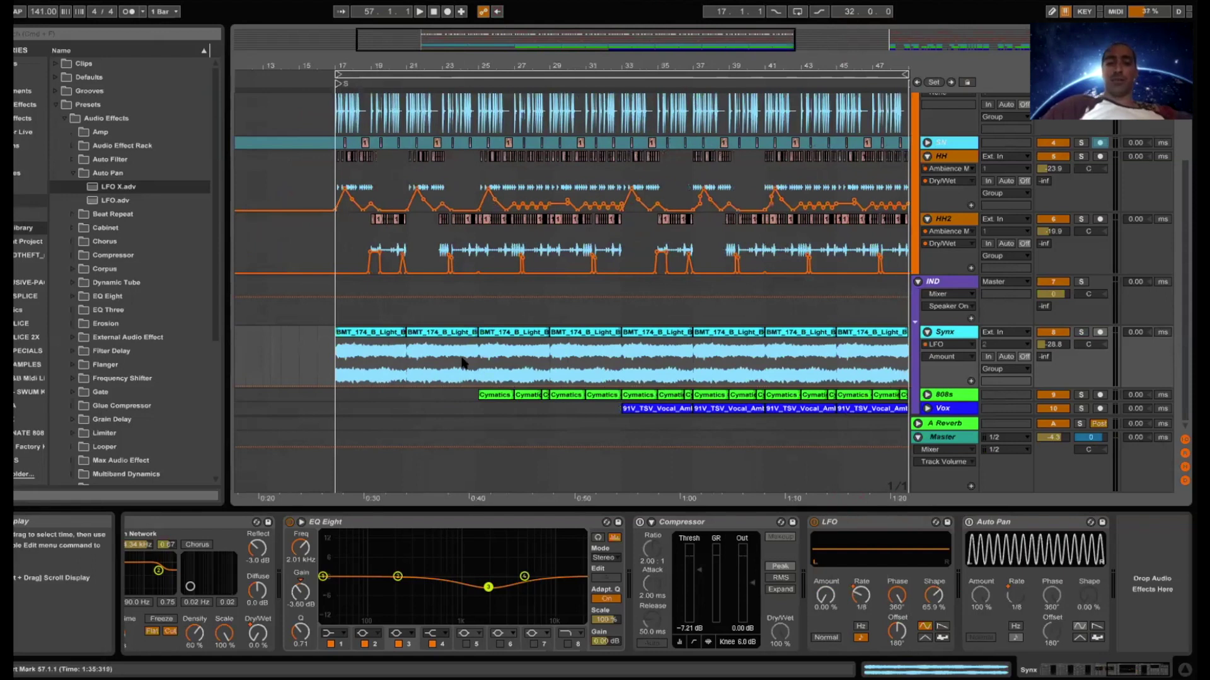
- Place the playback start at bar 25, where the 808s enter, and play the full mix from there
left_click(417, 331)
left_click(385, 331, "shift")
key("super+d")
key("Left")
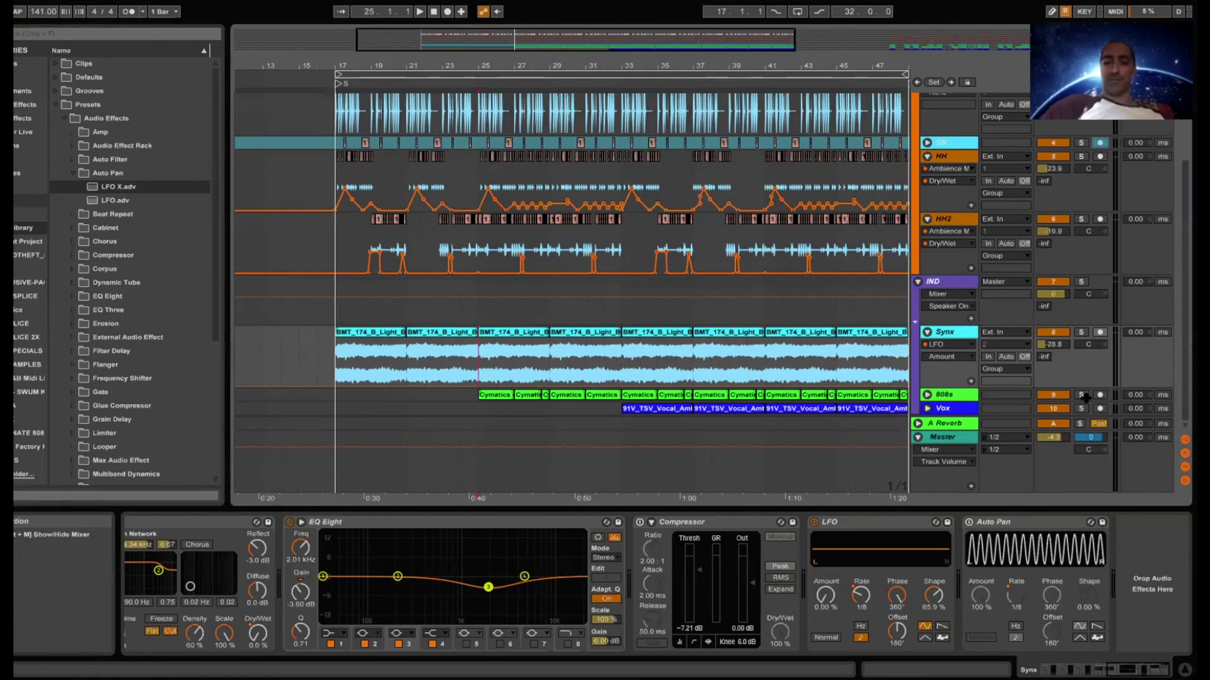
key("space")
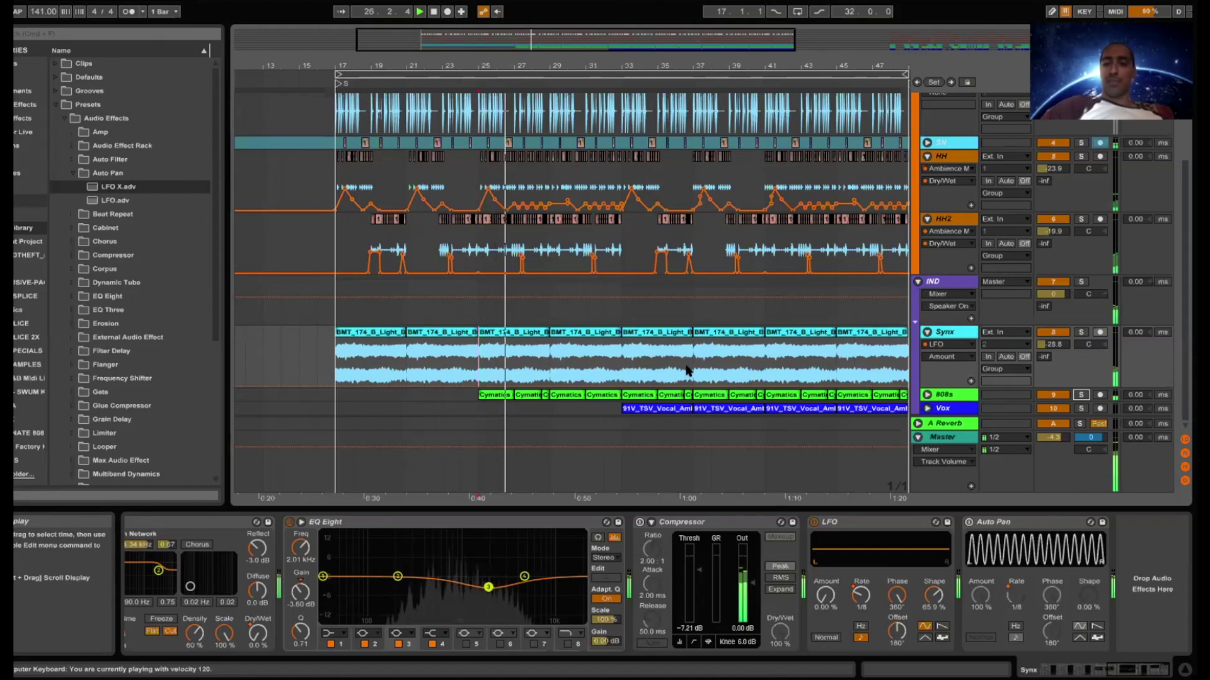
- Move the playback start to bar 57 at the chopped clips and show the IND group's device chain
scroll(687, 371, "right", 10)
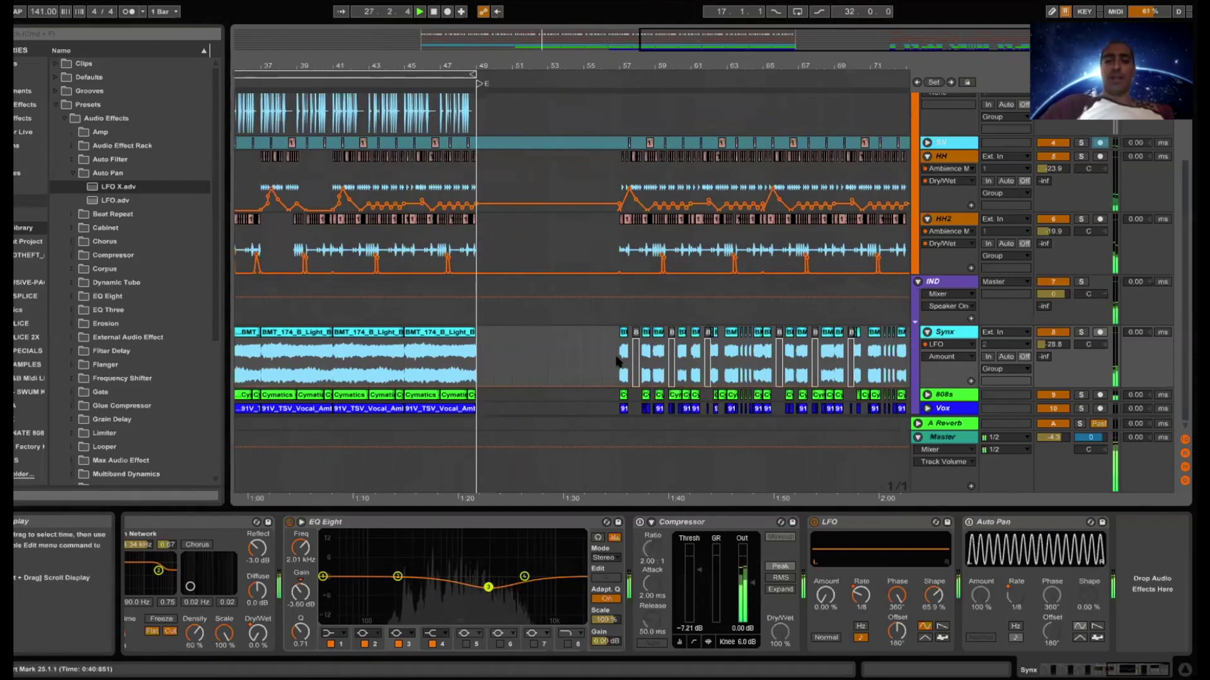
left_click(621, 353)
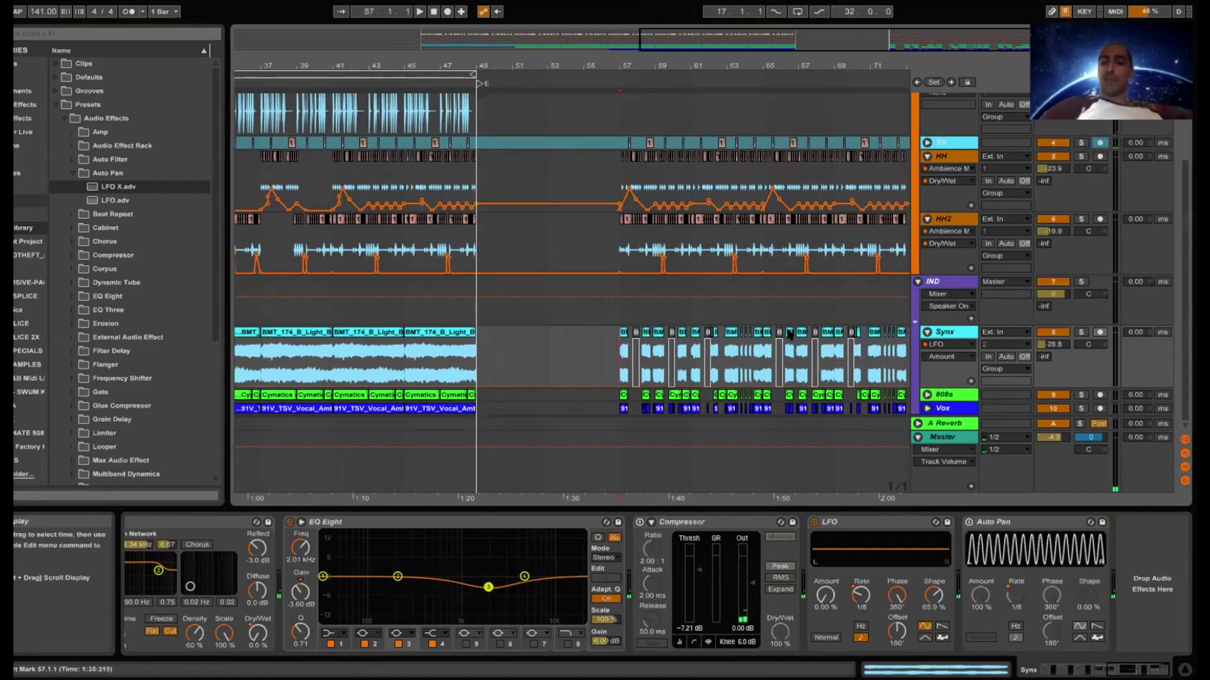
left_click(942, 283)
key("space")
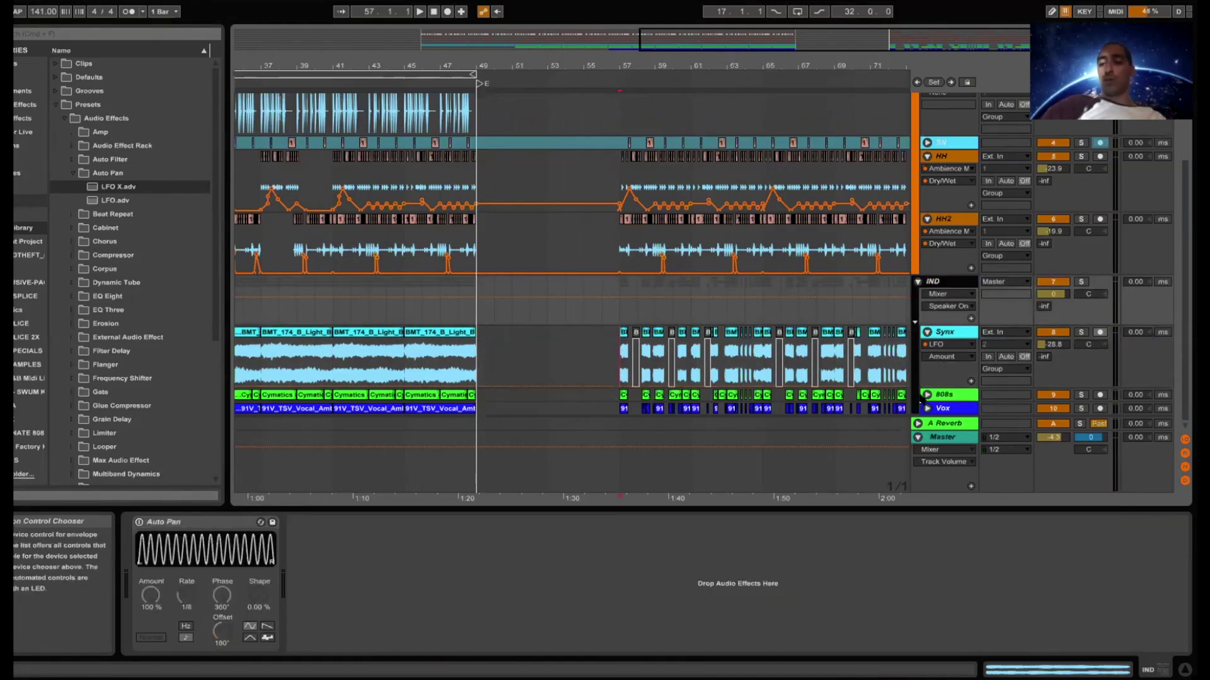
- Unfold the 808s track and show its device chain
left_click(926, 395)
scroll(887, 380, "down", 1)
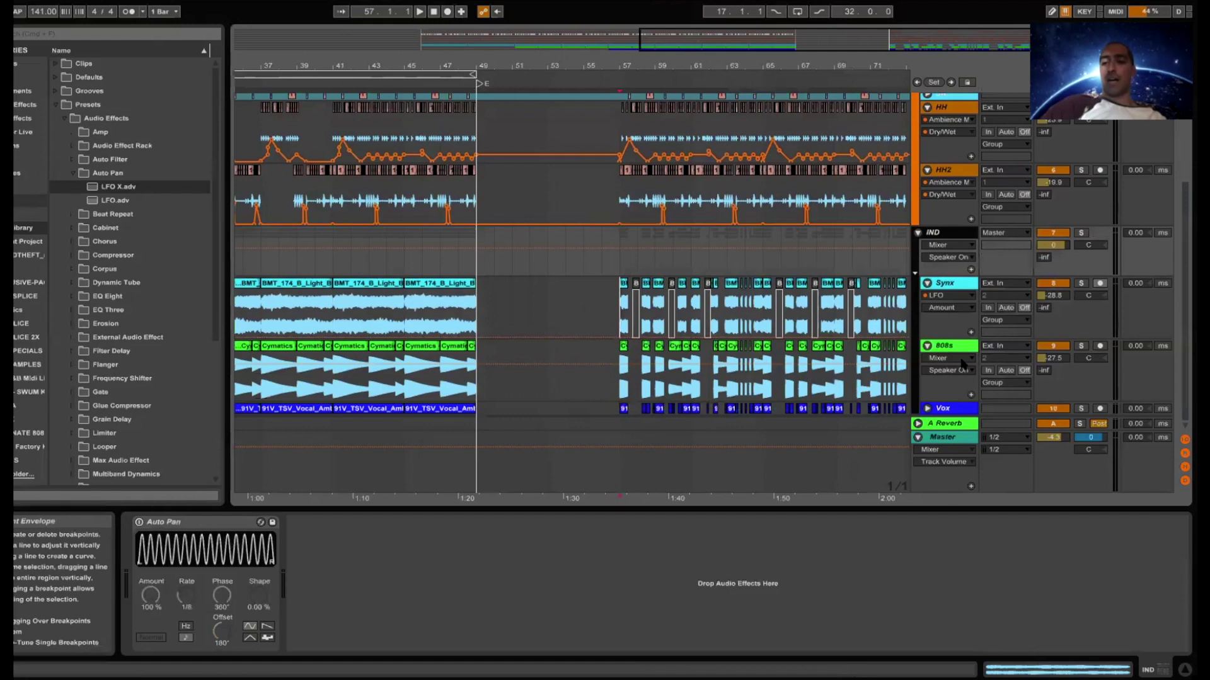
left_click(931, 398)
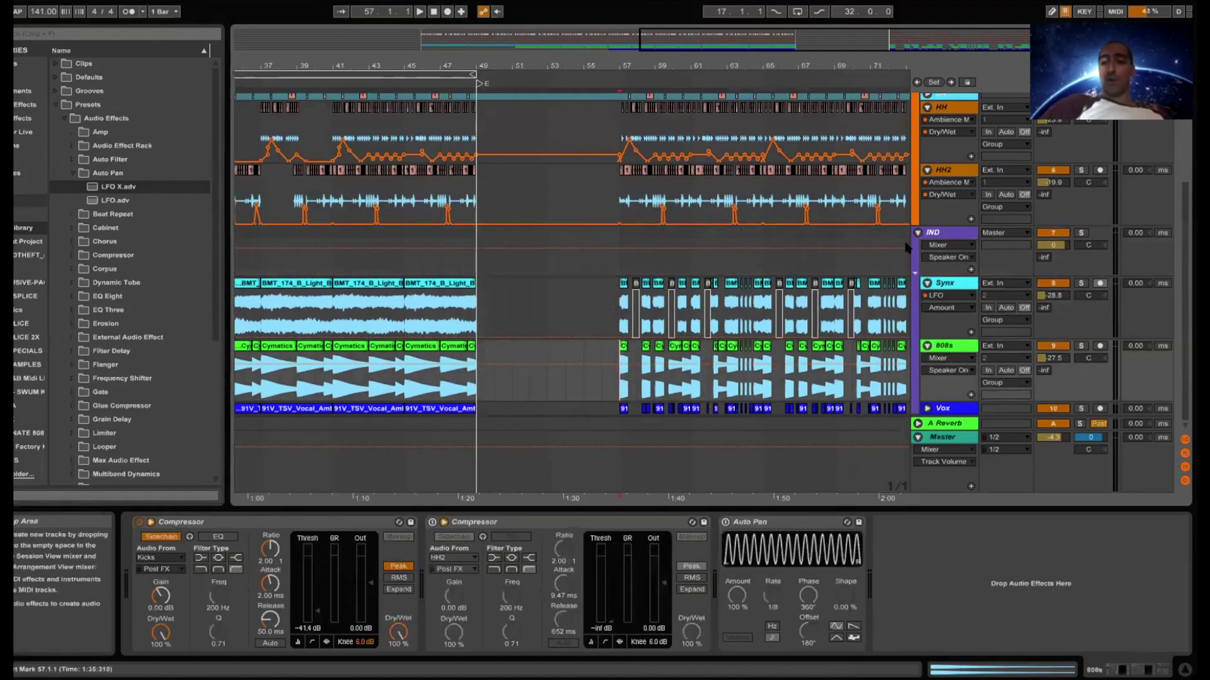
- Turn on the IND group's Auto Pan and play the soloed group from bar 57
left_click(945, 233)
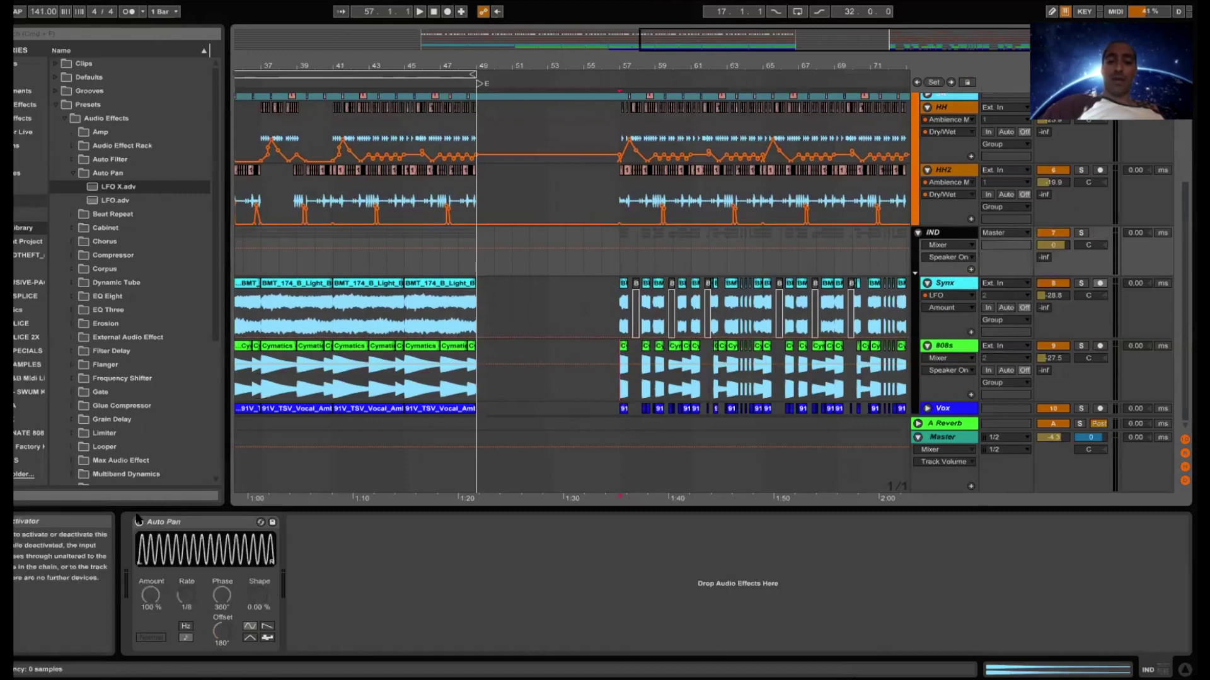
left_click(138, 521)
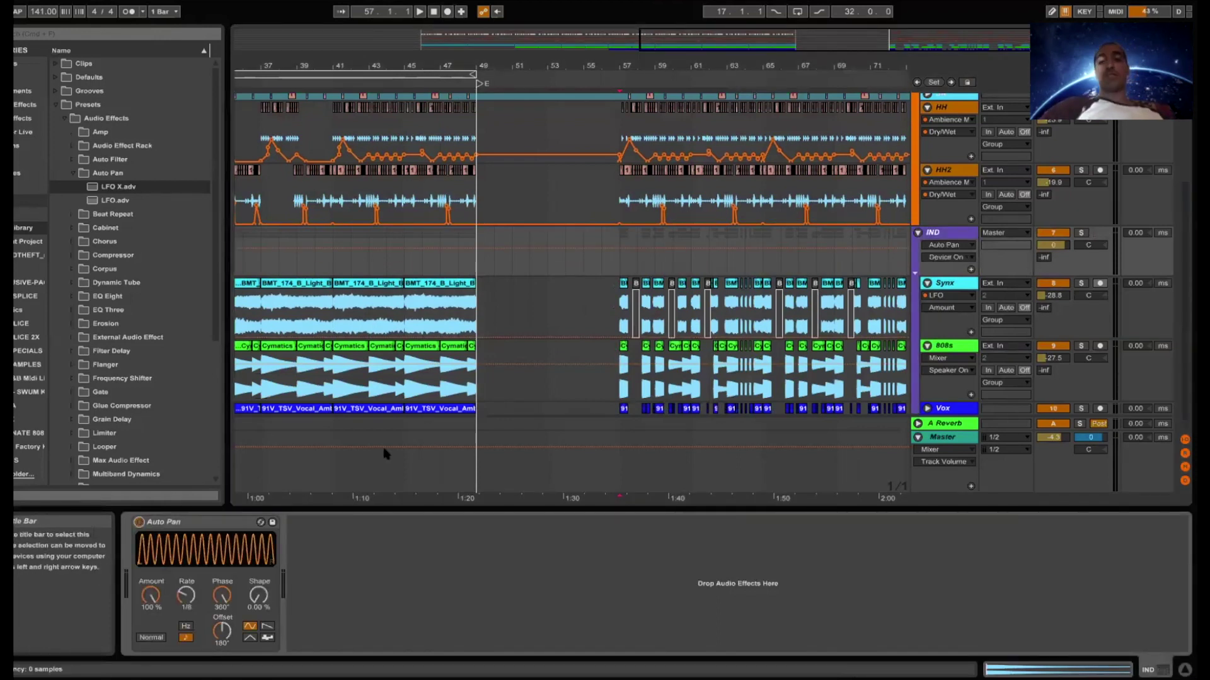
key("space")
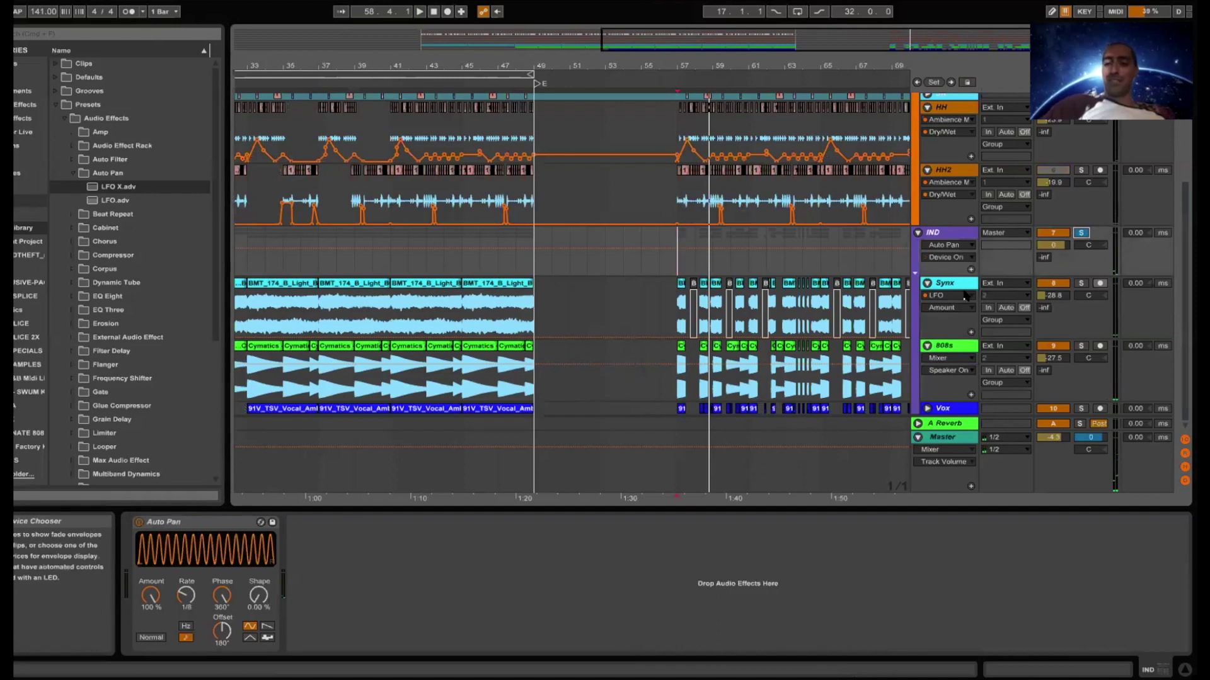
- Show the ASN VERB Dry/Wet automation on the Synx track and flatten it across the chopped clips from bar 57
left_click(964, 296)
left_click(943, 383)
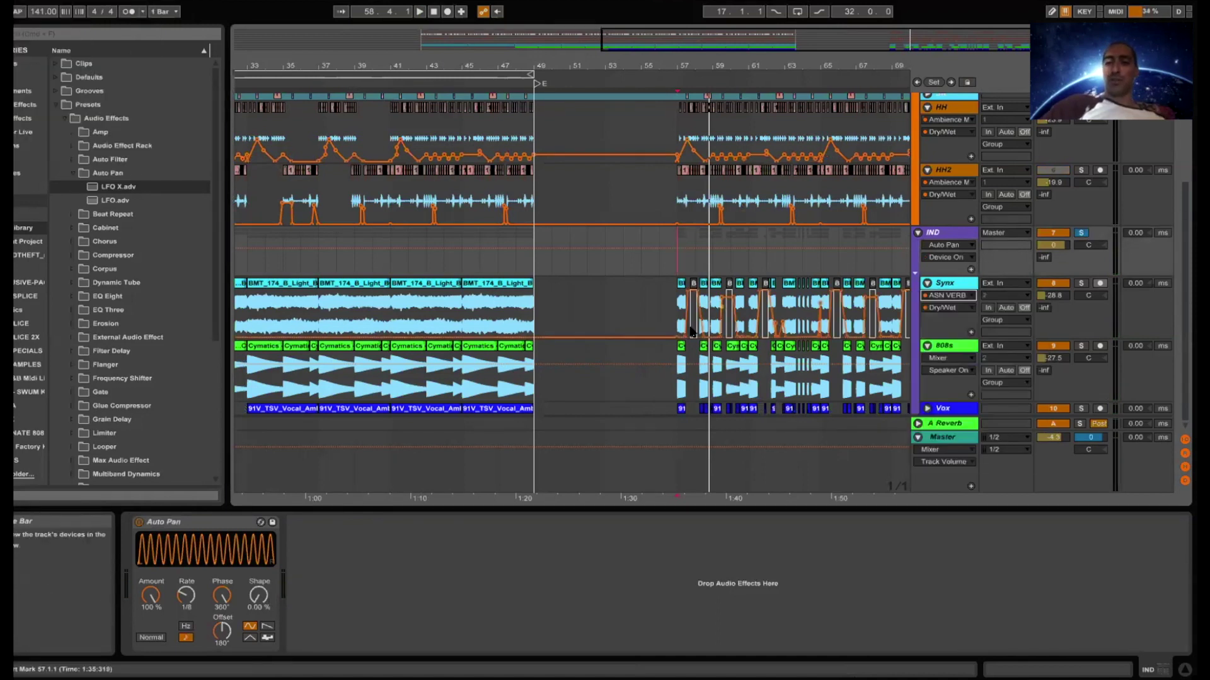
left_click_drag(684, 336, 889, 336)
- Play the soloed IND group from bar 57 without the reverb automation, stop playback, and unsolo the group
left_click(673, 302)
key("space")
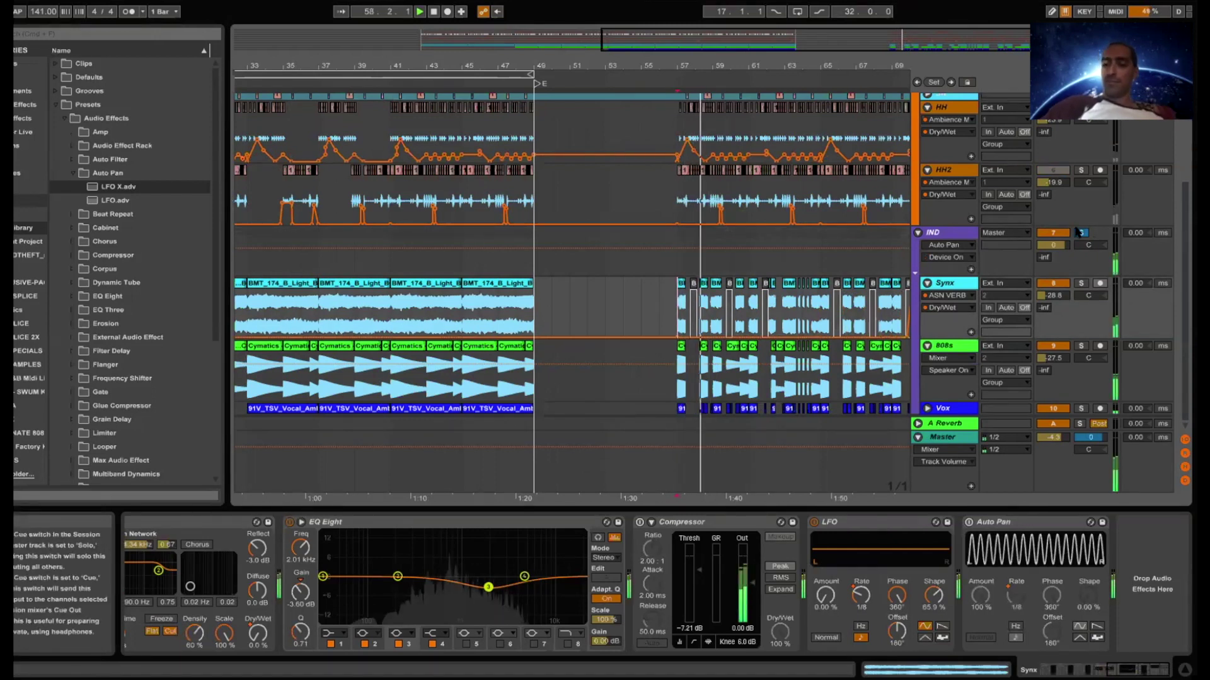
key("space")
left_click(1078, 232)
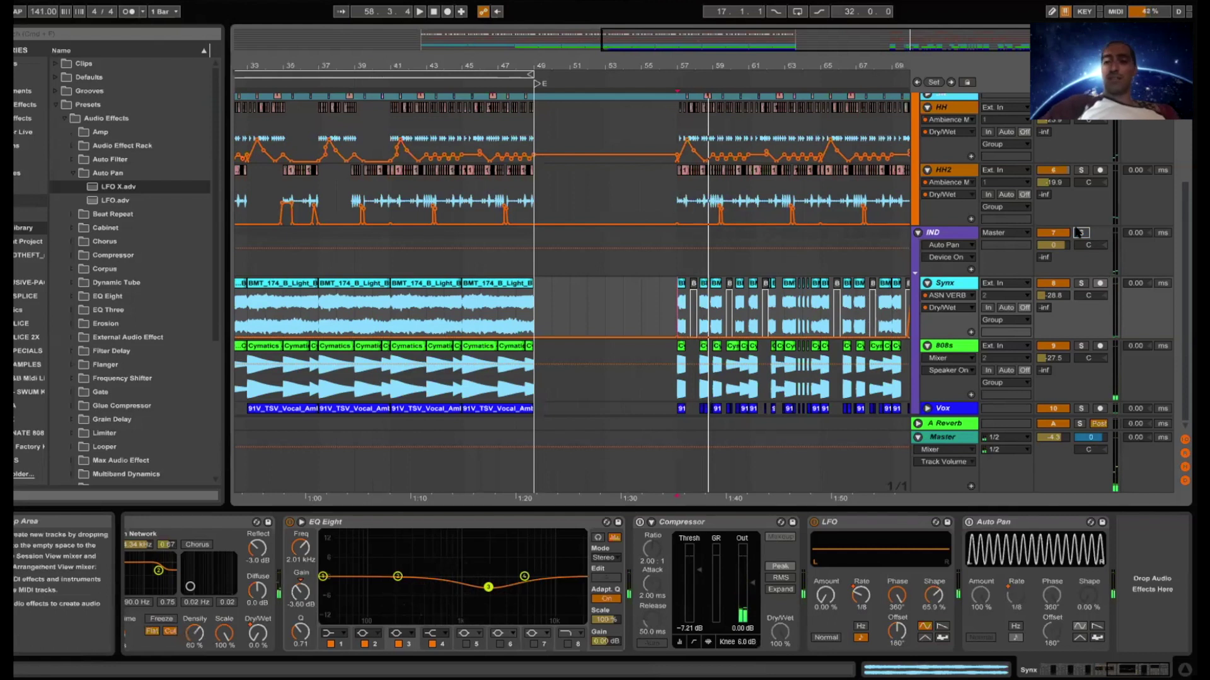
- Play the full mix with the IND group unsoloed, and replay it from bar 56 with the group's device chain shown
key("space")
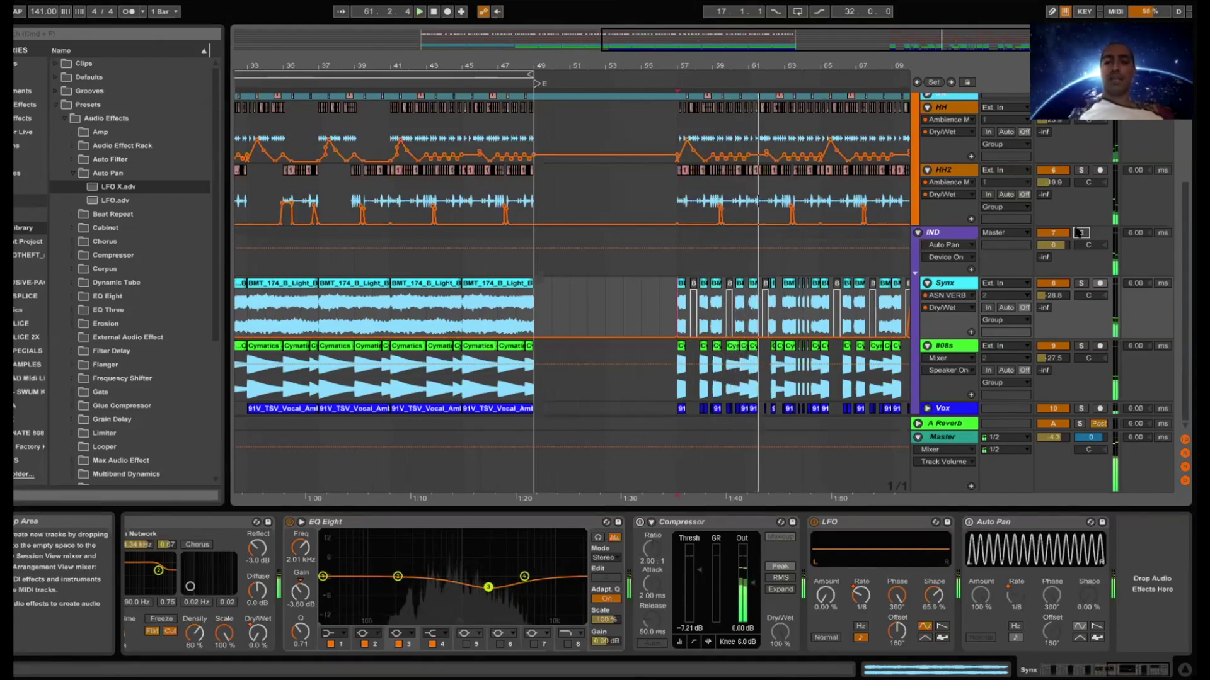
left_click(950, 233)
key("space")
left_click(650, 275)
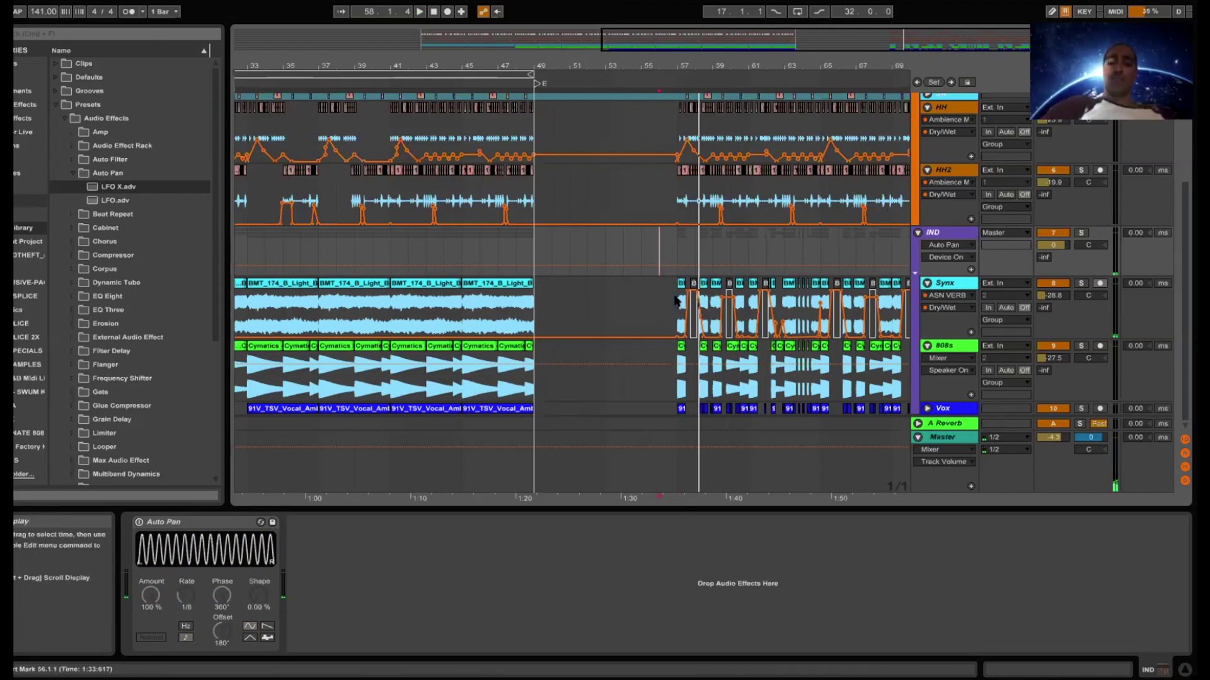
- Try automating the IND group's Speaker On over the gap after the first Synx chop, and play from bar 57
left_click_drag(696, 67, 697, 119)
left_click(1051, 233)
left_click(666, 268)
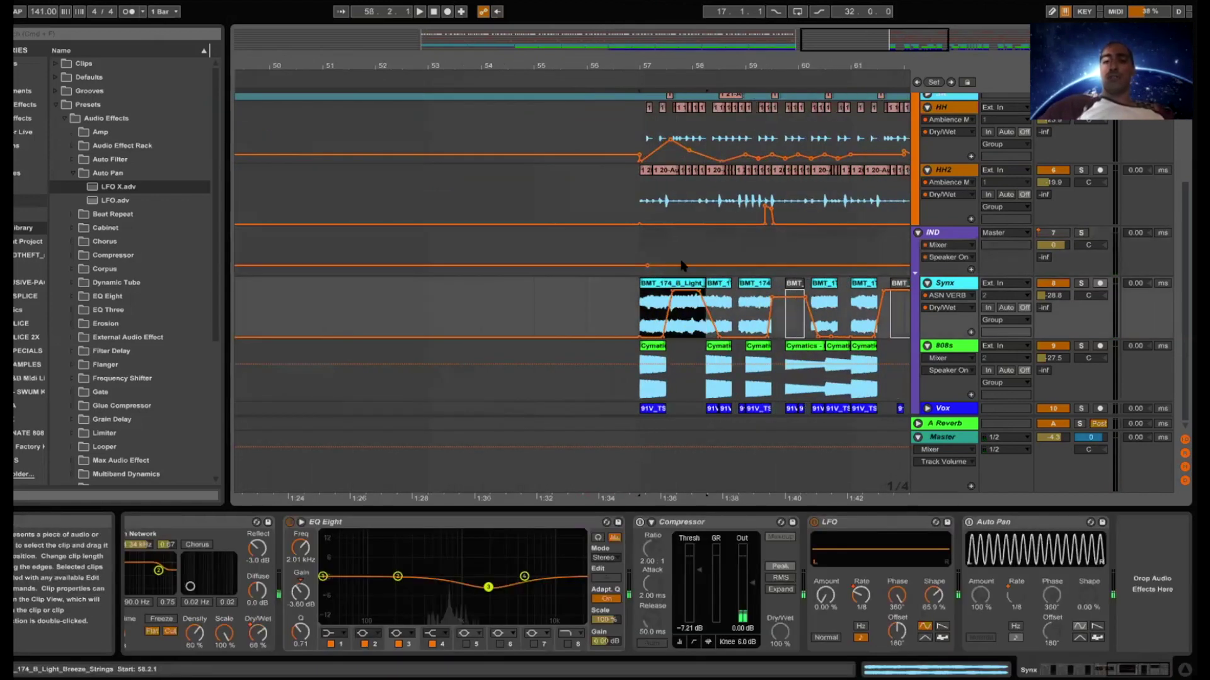
left_click_drag(666, 268, 671, 247)
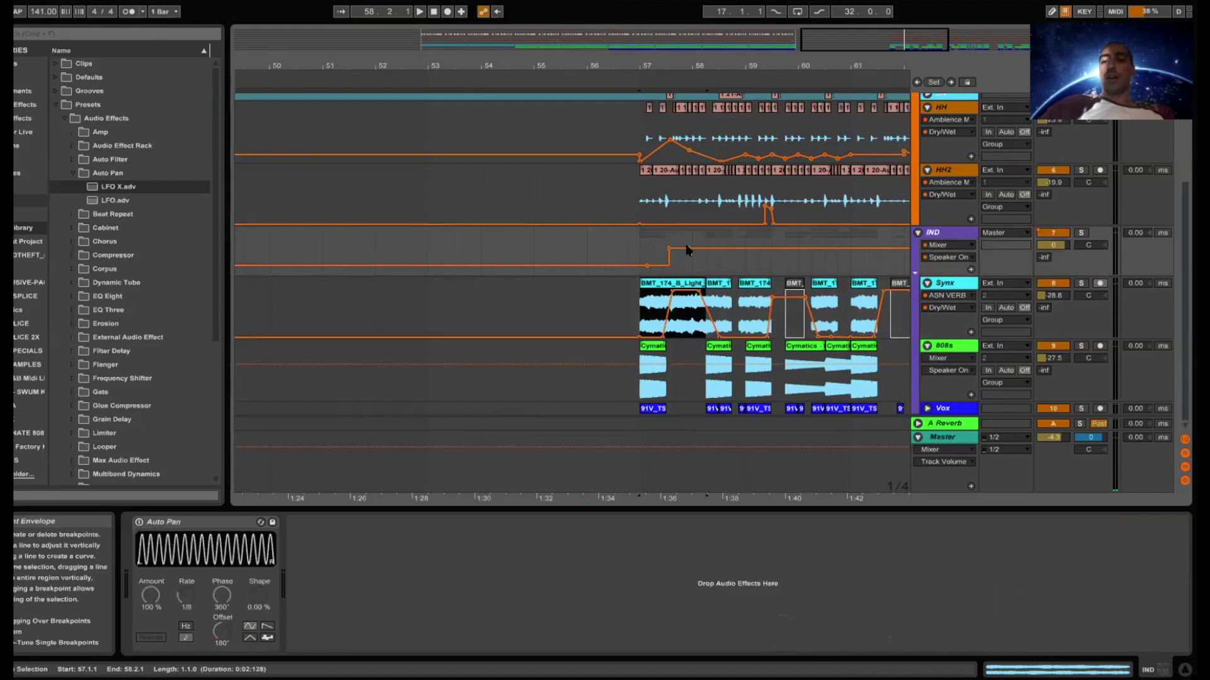
left_click(639, 245)
key("space")
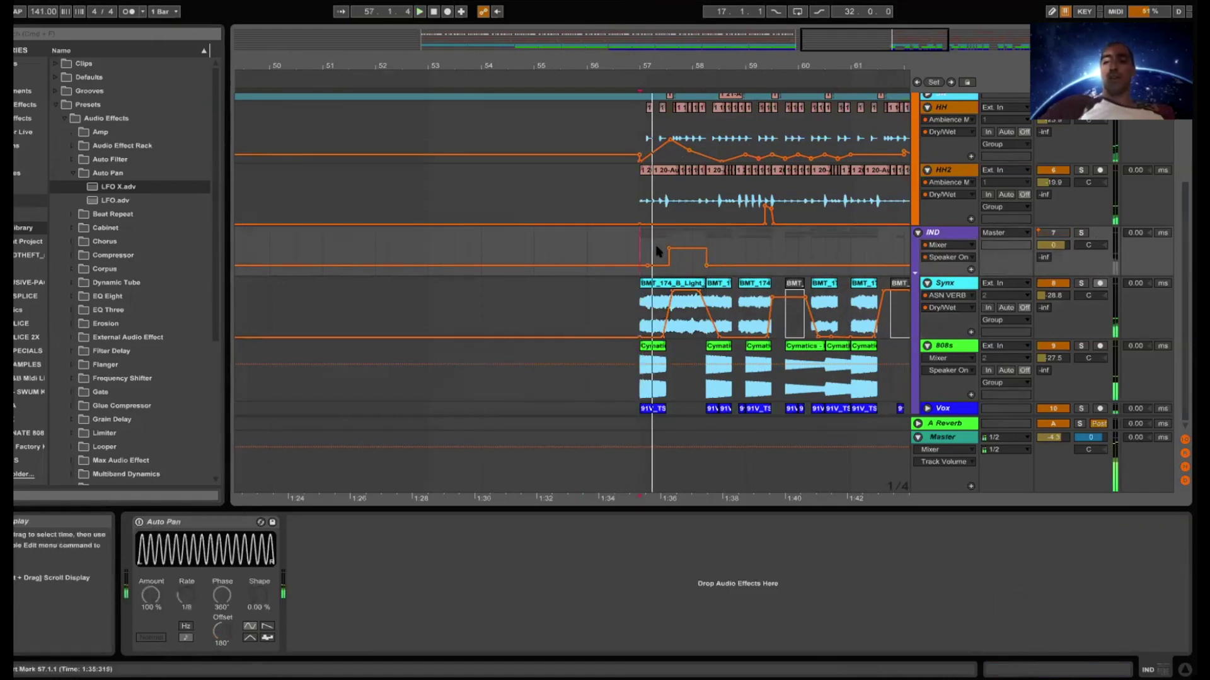
- Undo the last Speaker On edits, automate the IND group off across the gap between the first two Synx chops, and play from bar 57
key("super+z")
key("super+z")
key("super+z")
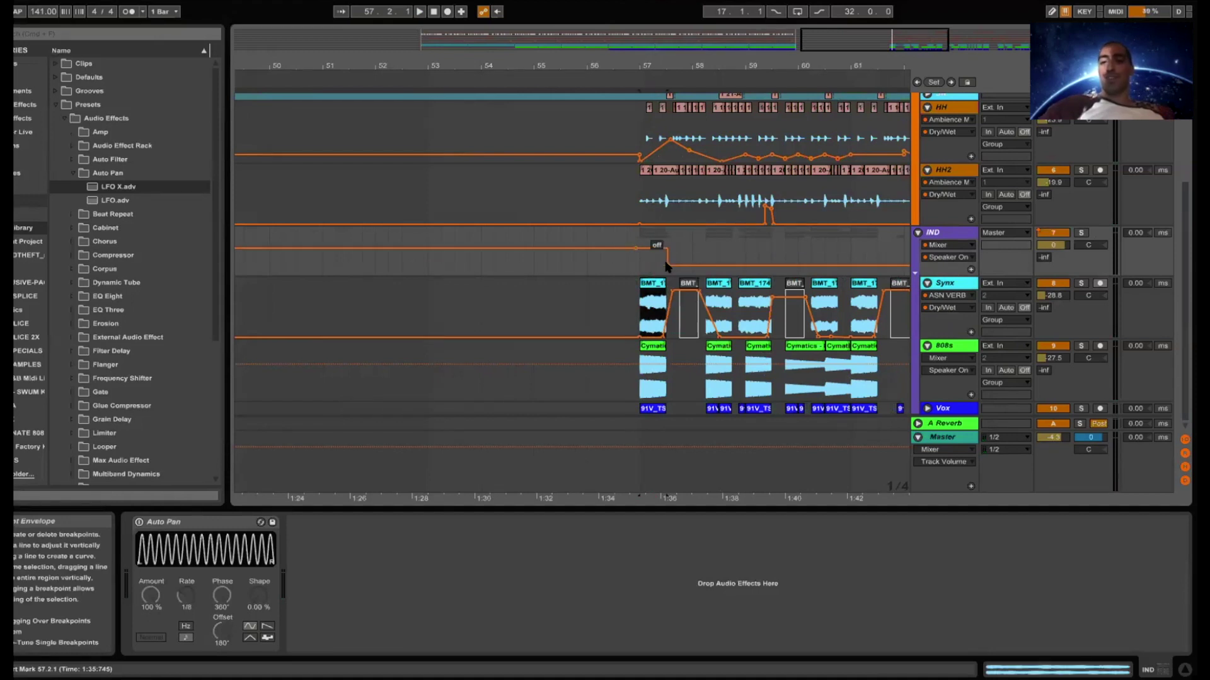
left_click(677, 264)
left_click(635, 255)
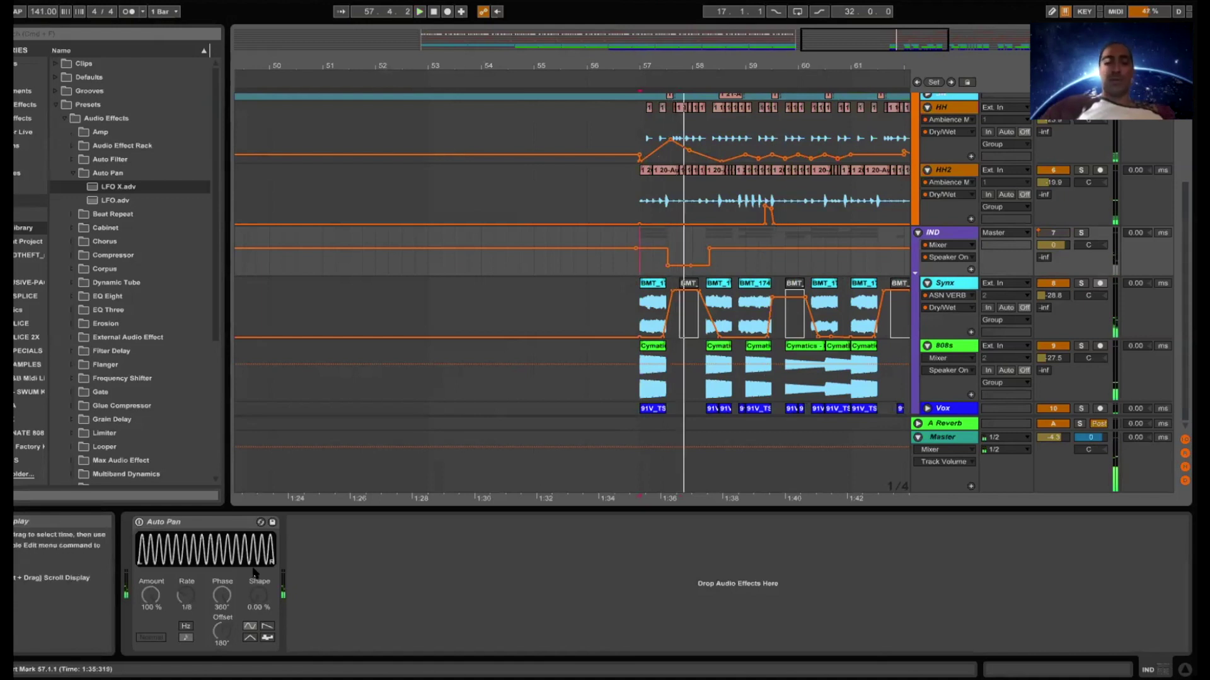
- Turn on the IND group's Auto Pan for playback from bar 57, and display the group's device chain
left_click(138, 523)
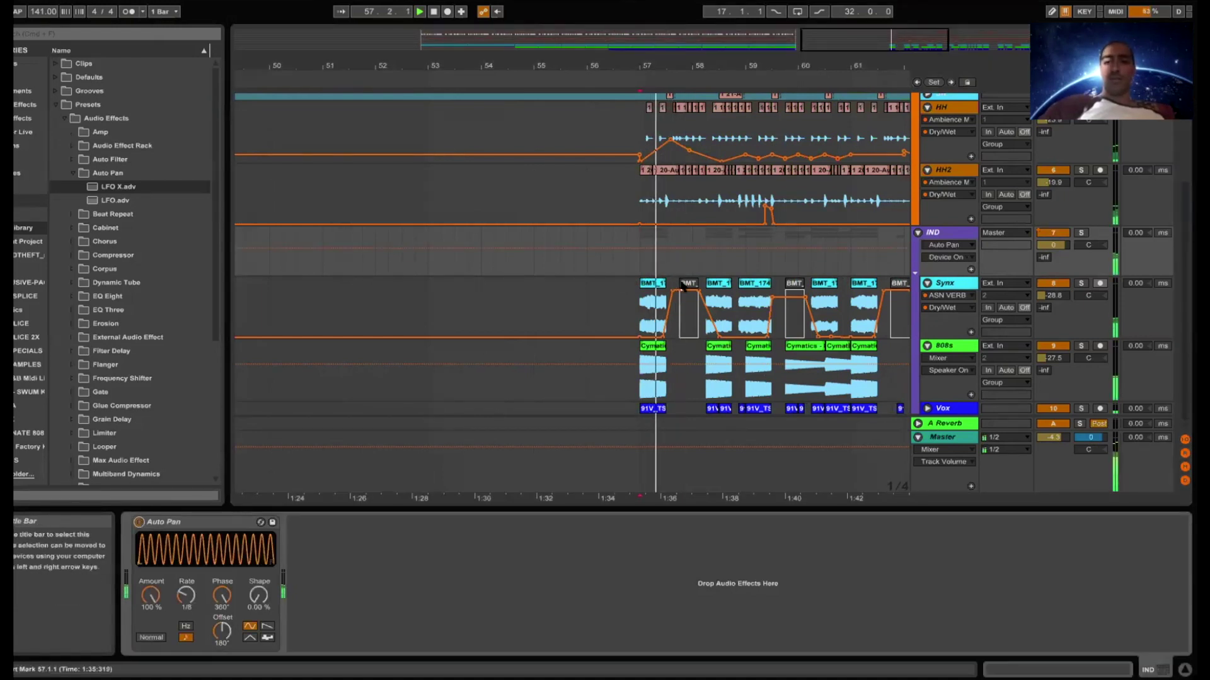
left_click_drag(702, 281, 706, 281)
key("space")
left_click(636, 294)
key("space")
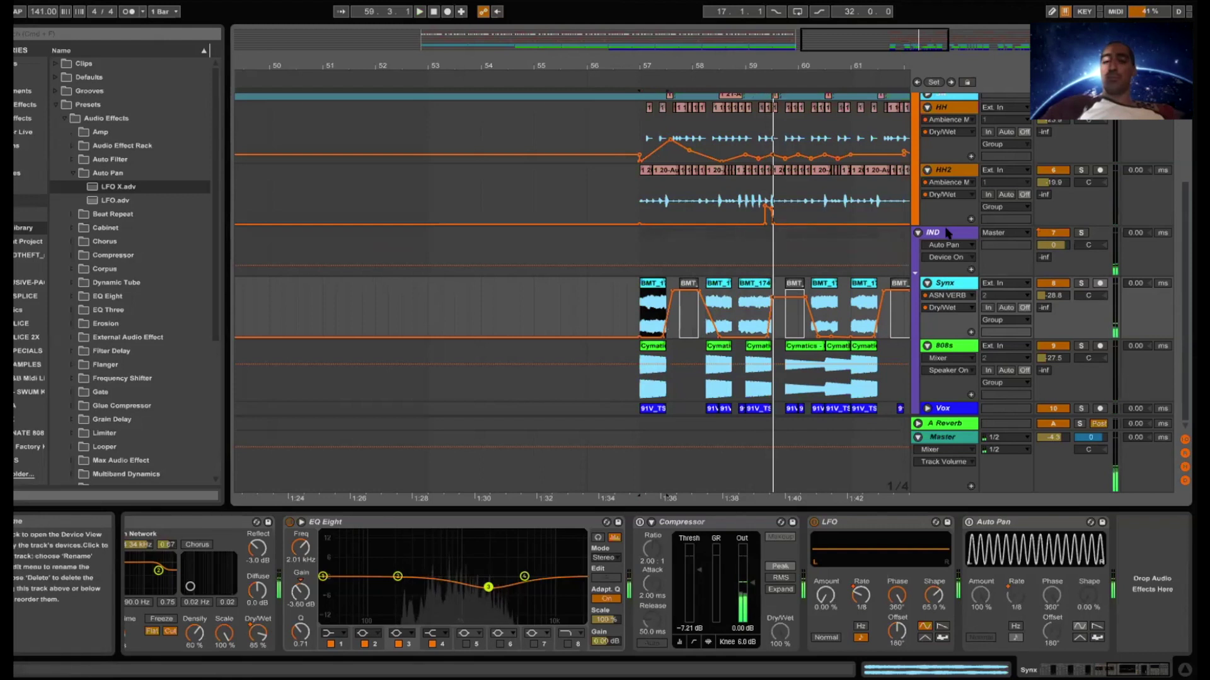
left_click(915, 271)
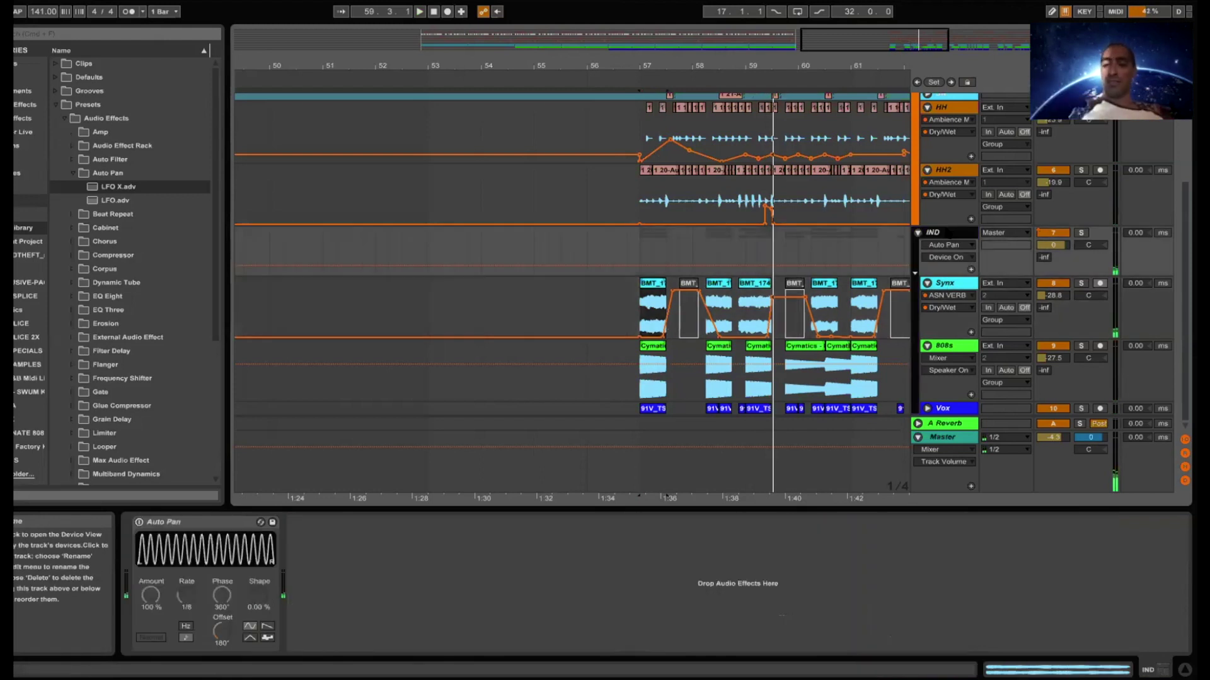